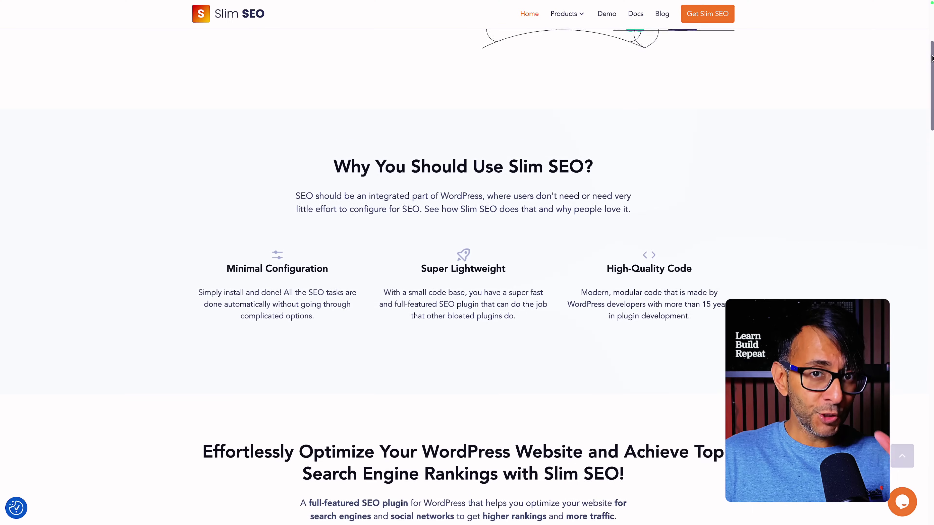
# - Scroll through the Slim SEO homepage features and customer testimonials
pyautogui.scroll(-5, 932, 57)
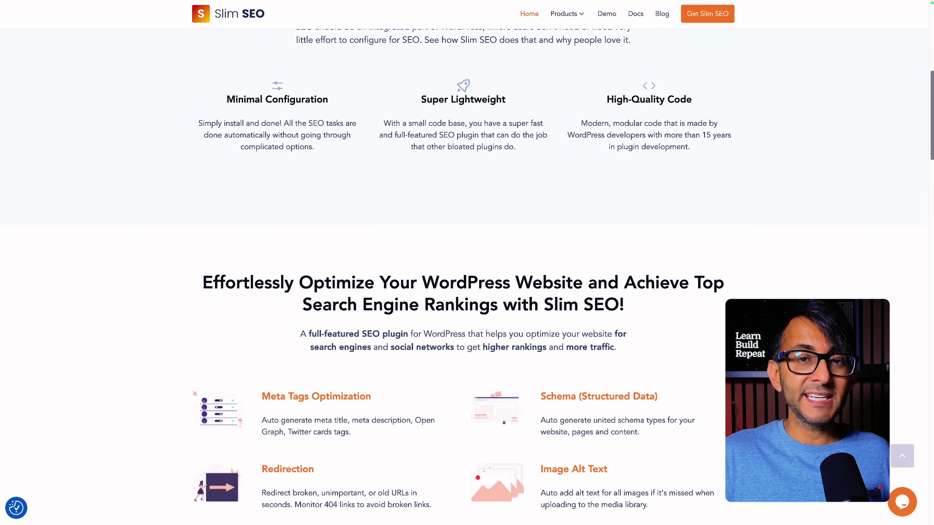
pyautogui.scroll(-10, 467, 257)
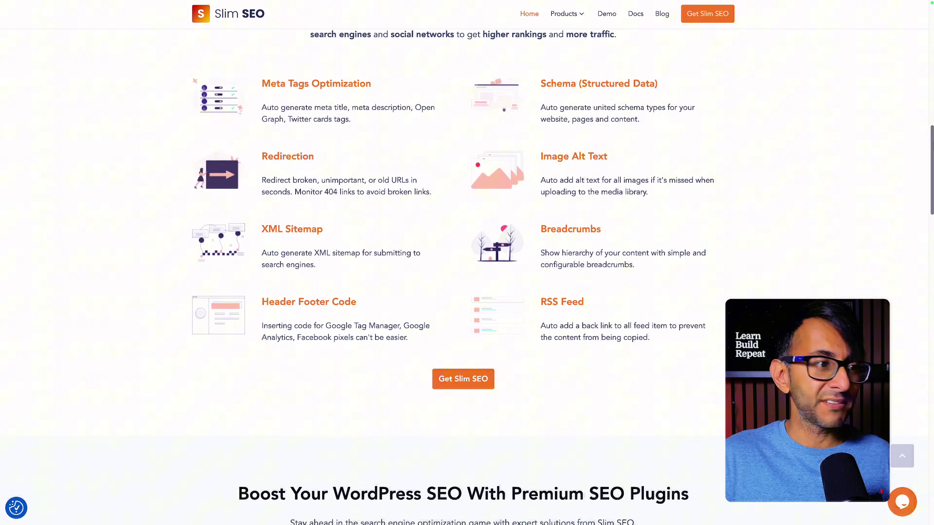
pyautogui.scroll(-9, 463, 258)
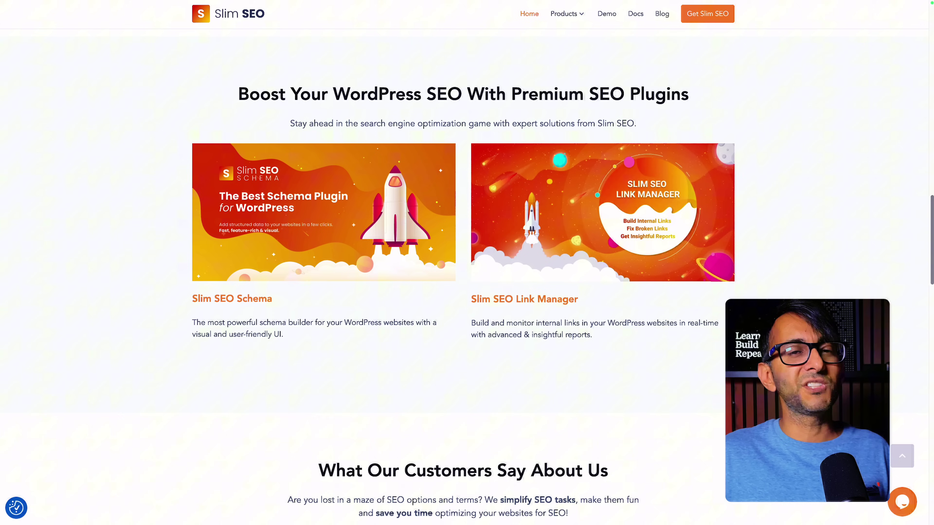
pyautogui.scroll(10, 463, 257)
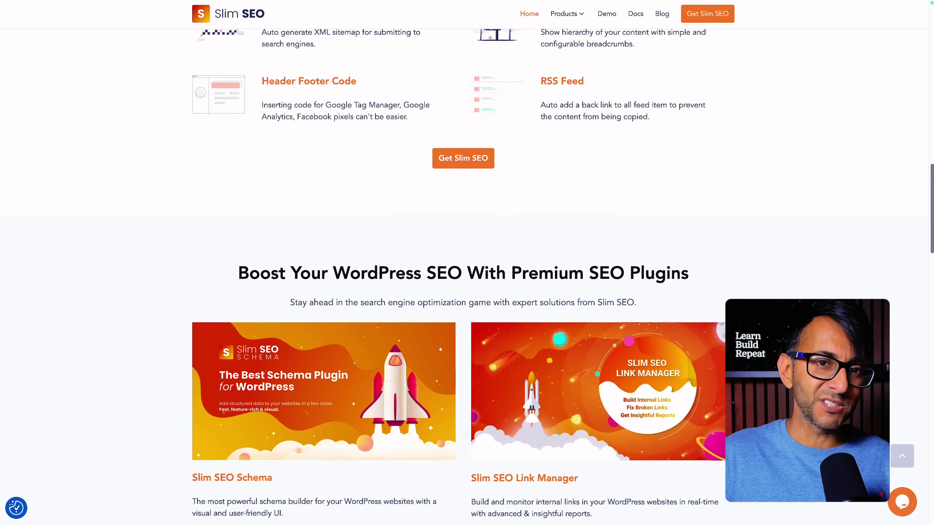
pyautogui.scroll(-20, 463, 258)
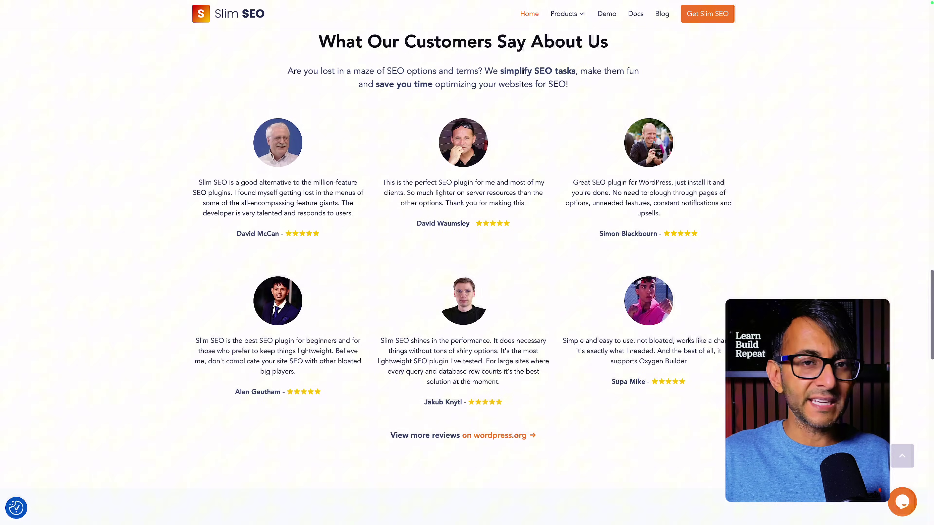
pyautogui.scroll(20, 464, 257)
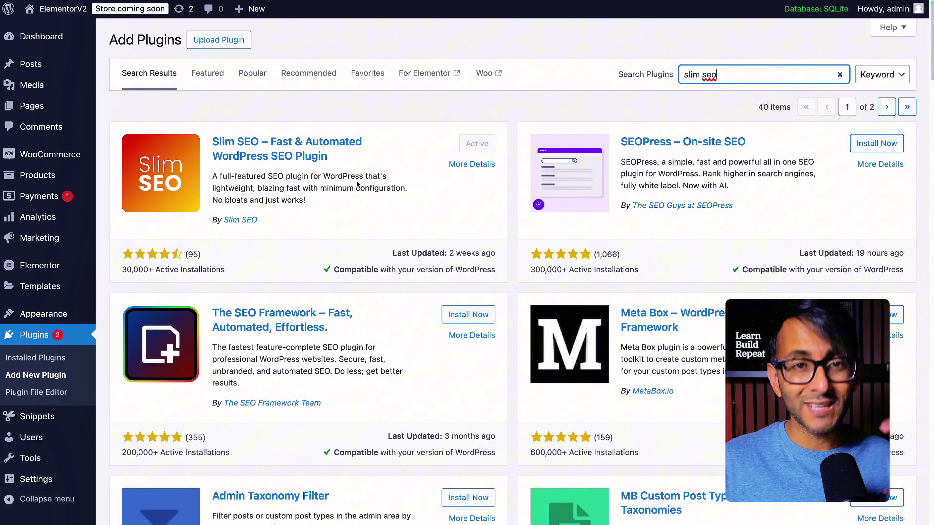
# - Go to Slim SEO under Settings in the admin sidebar and scroll its page
pyautogui.scroll(-2, 369, 297)
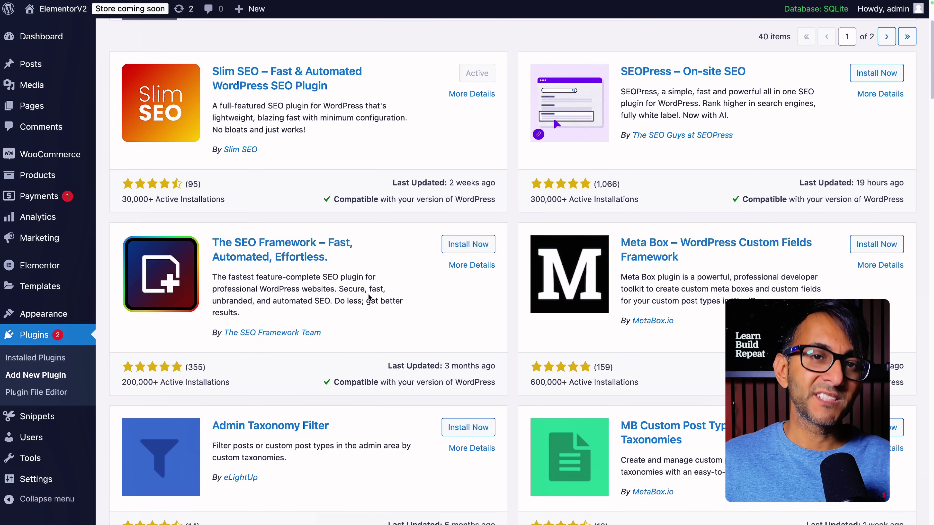
pyautogui.moveTo(36, 479)
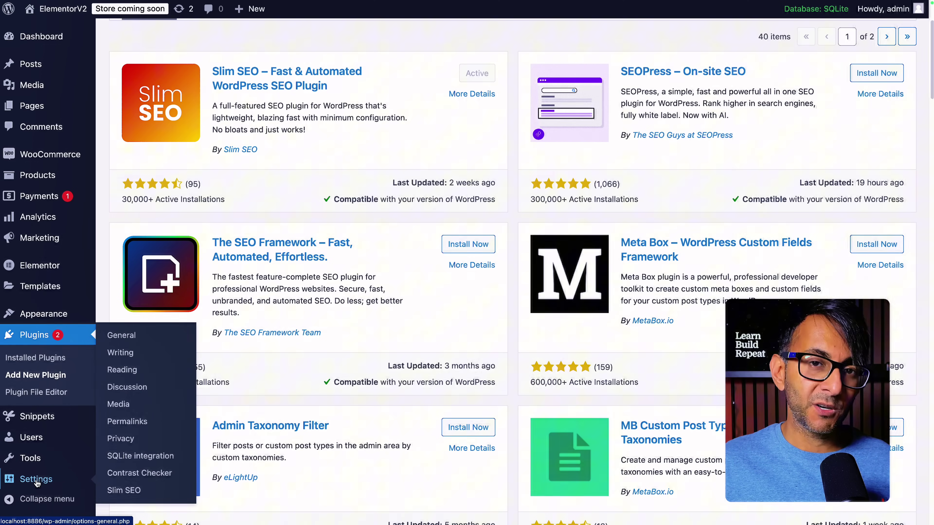
pyautogui.click(153, 492)
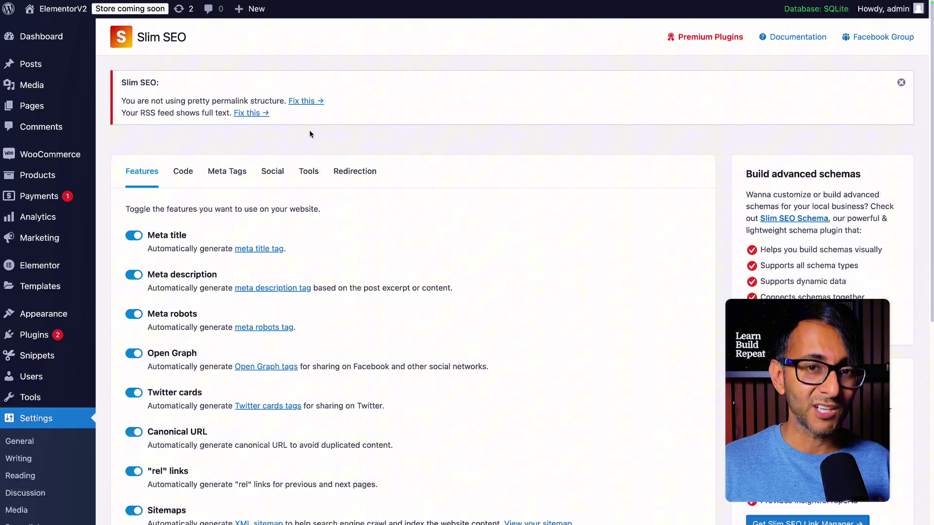
pyautogui.scroll(-5, 309, 134)
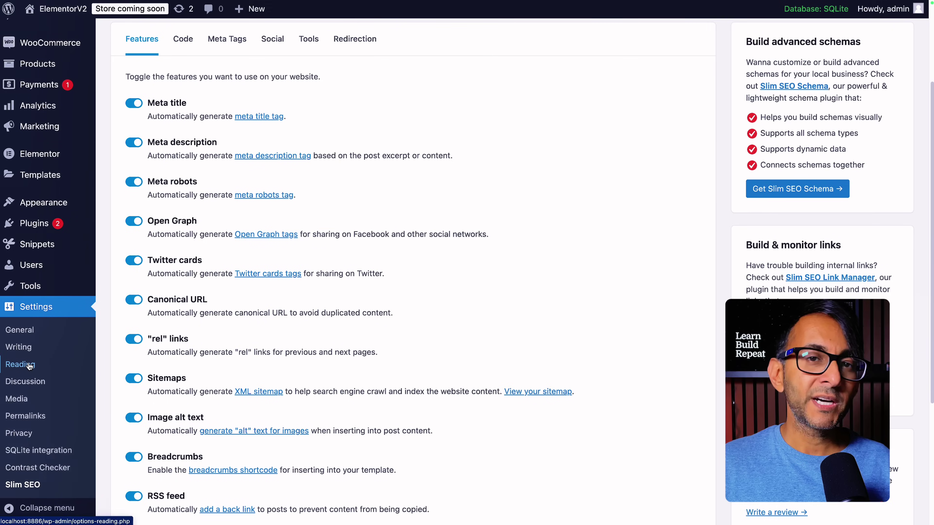
# - Set feeds in Reading Settings to show excerpts and save
pyautogui.click(21, 355)
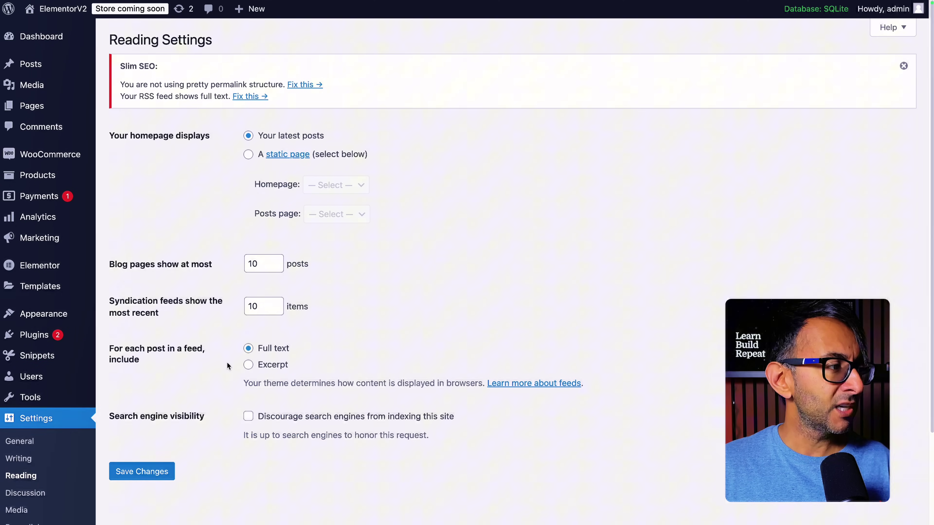
pyautogui.click(250, 367)
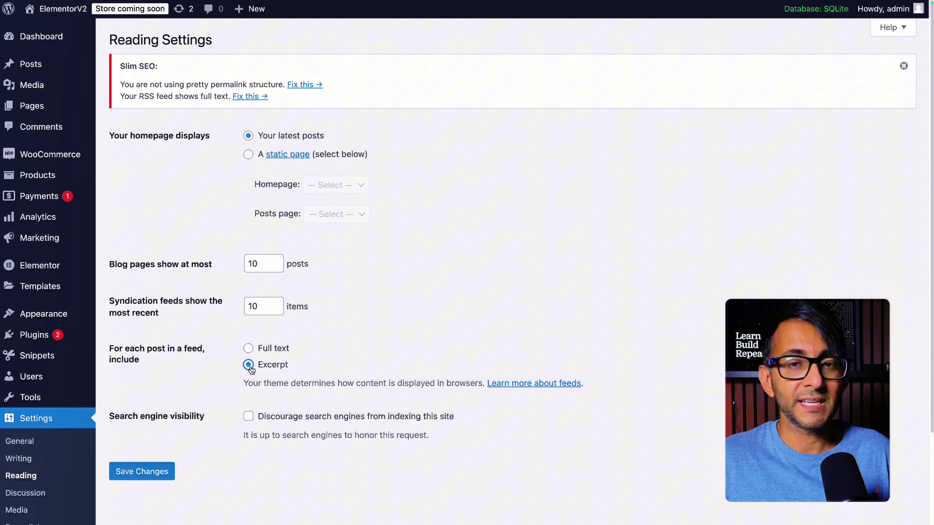
pyautogui.click(137, 474)
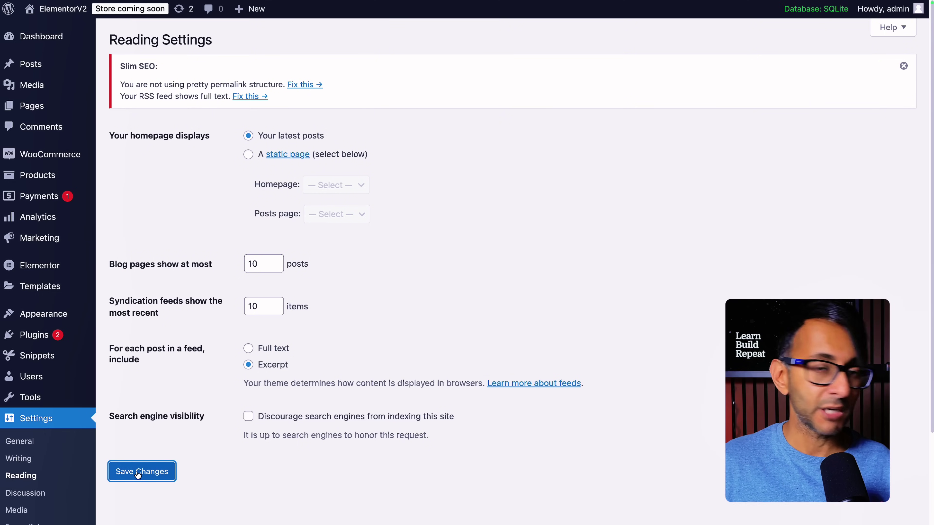
pyautogui.scroll(-1, 40, 448)
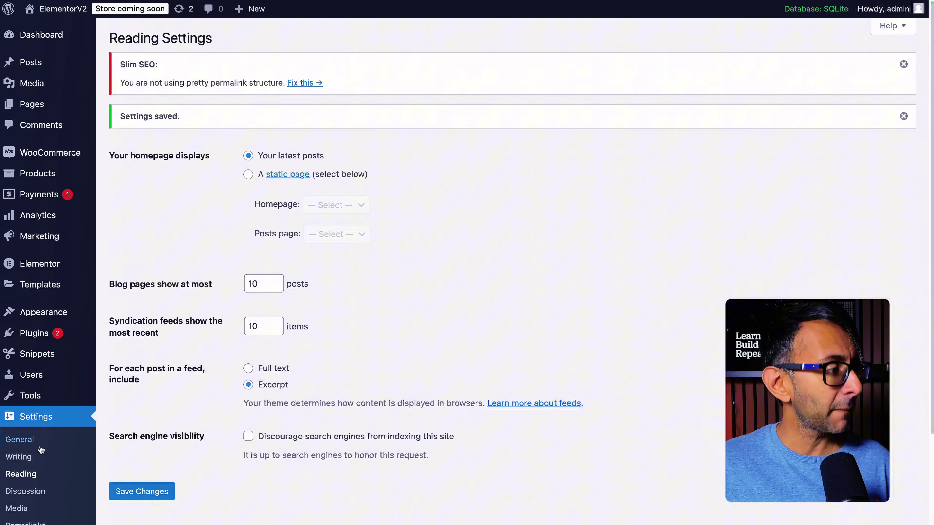
# - Switch the permalink structure to Post name and save
pyautogui.click(25, 499)
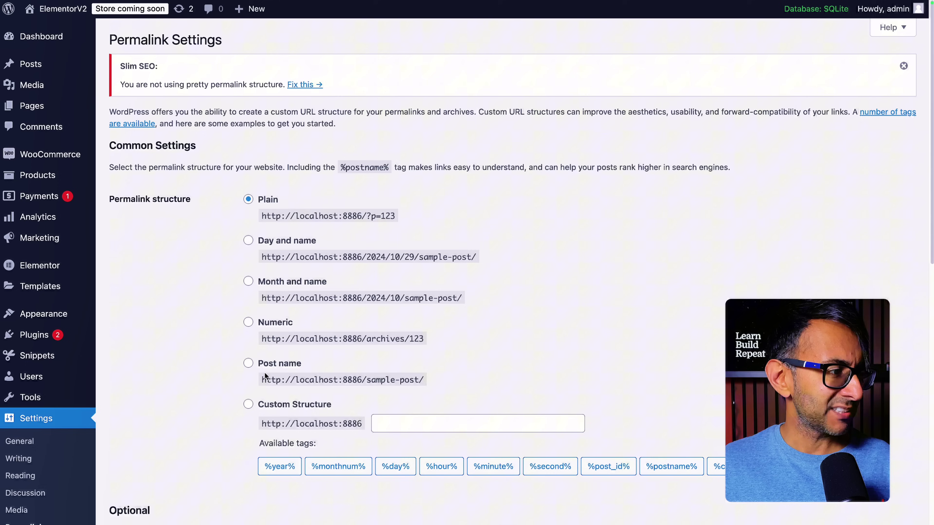
pyautogui.click(248, 363)
pyautogui.scroll(-15, 250, 364)
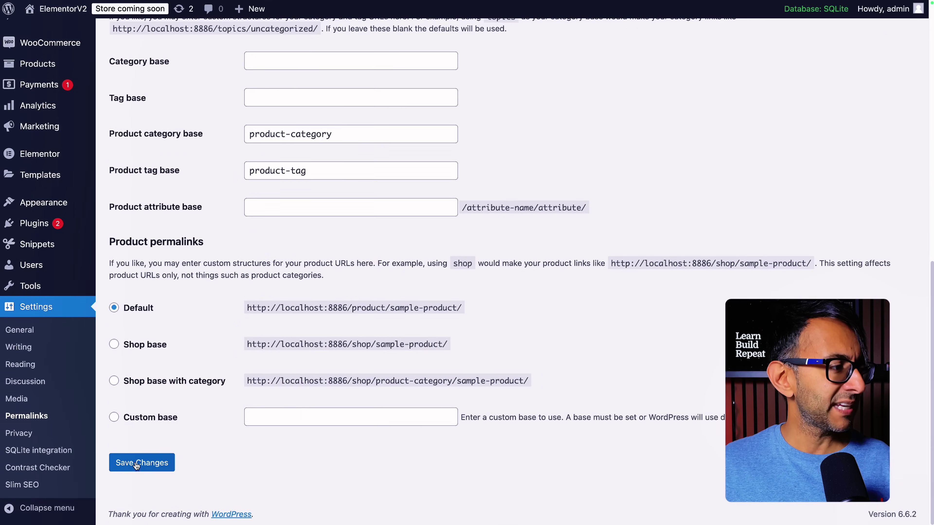
pyautogui.click(136, 471)
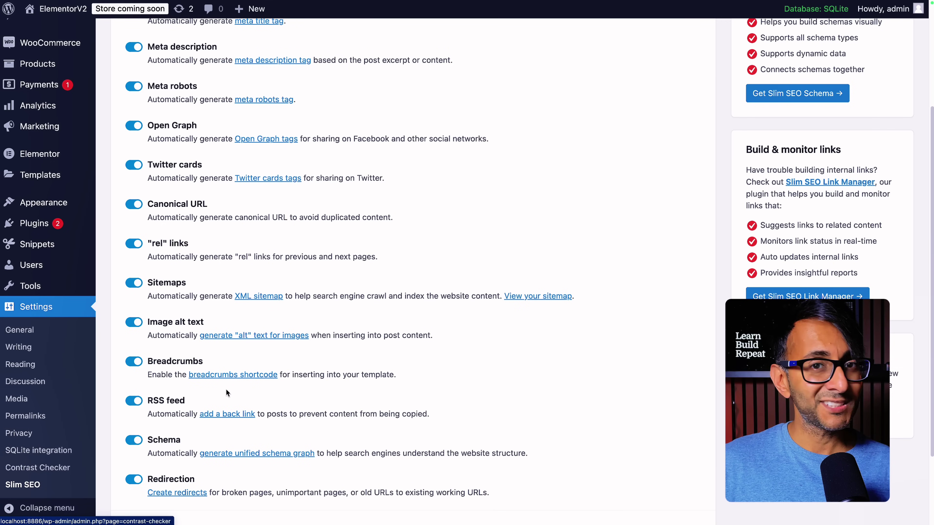
pyautogui.scroll(5, 226, 388)
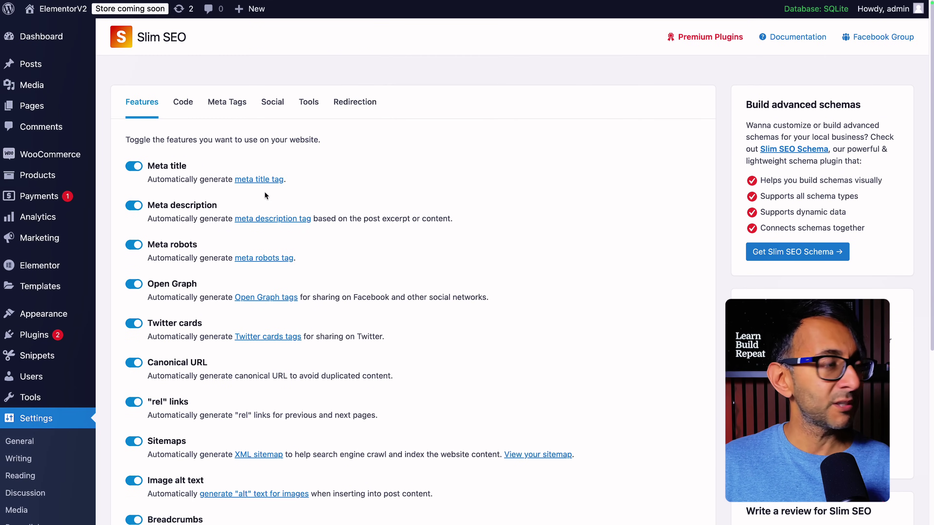
pyautogui.scroll(-1, 267, 193)
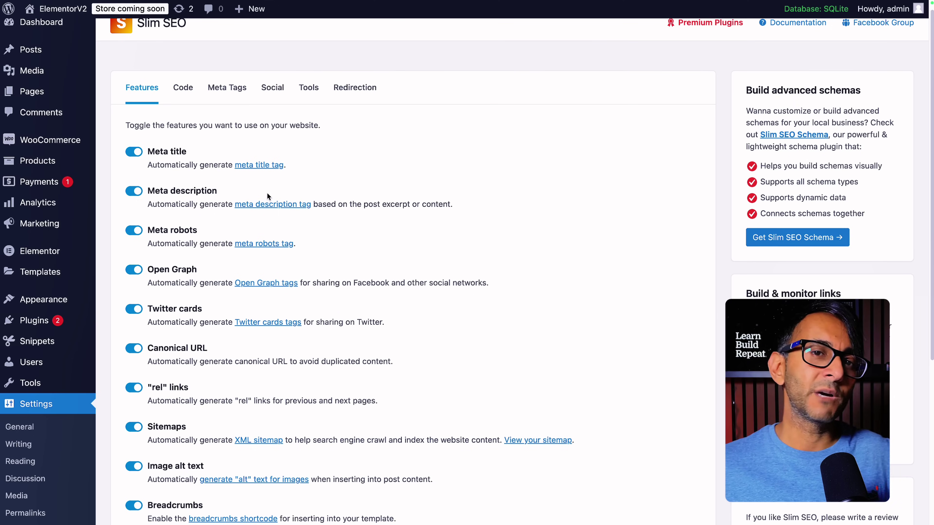
pyautogui.hotkey('ctrl', '-')
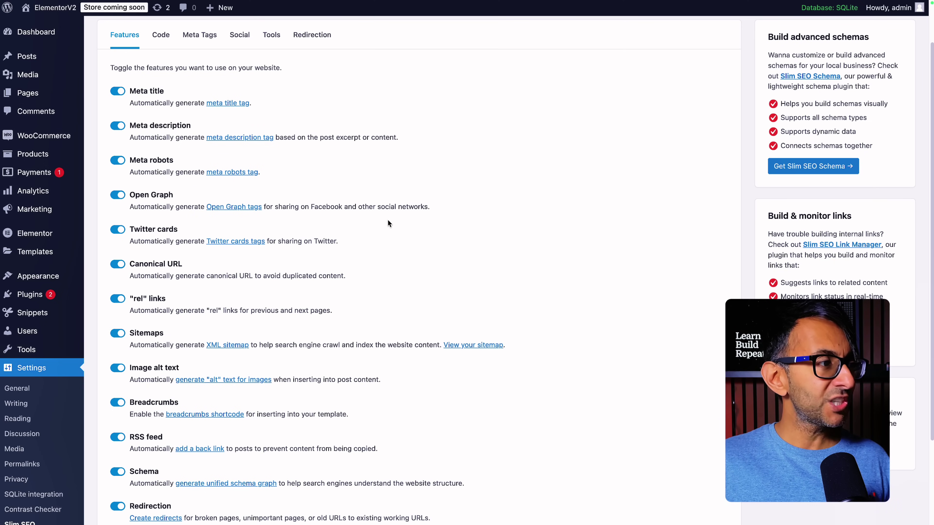
# - Read the Meta Robots Tag documentation down to its robots.txt section, then close the docs tab
pyautogui.click(233, 173)
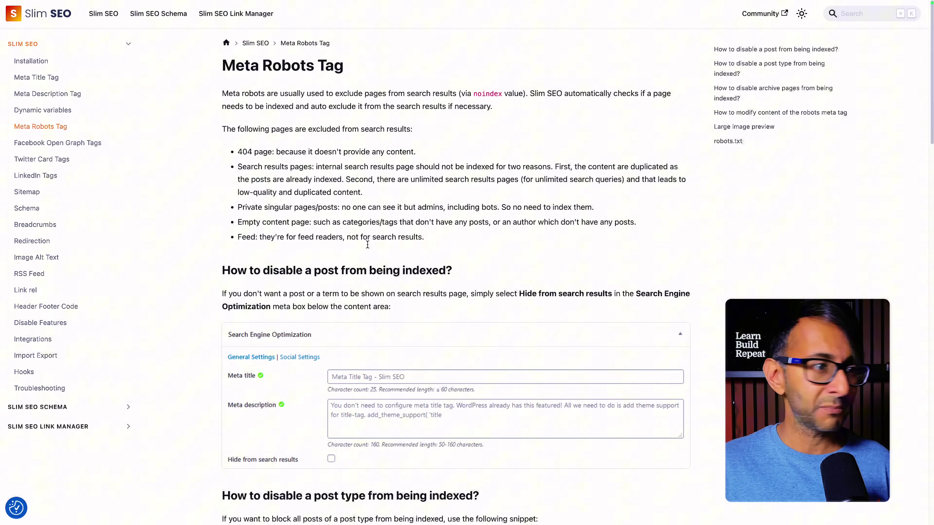
pyautogui.scroll(-10, 390, 257)
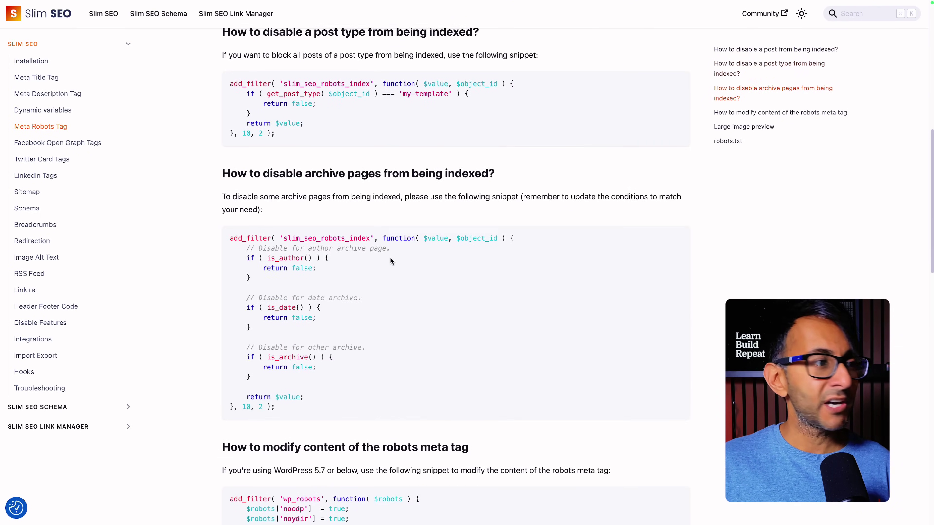
pyautogui.scroll(-3, 390, 257)
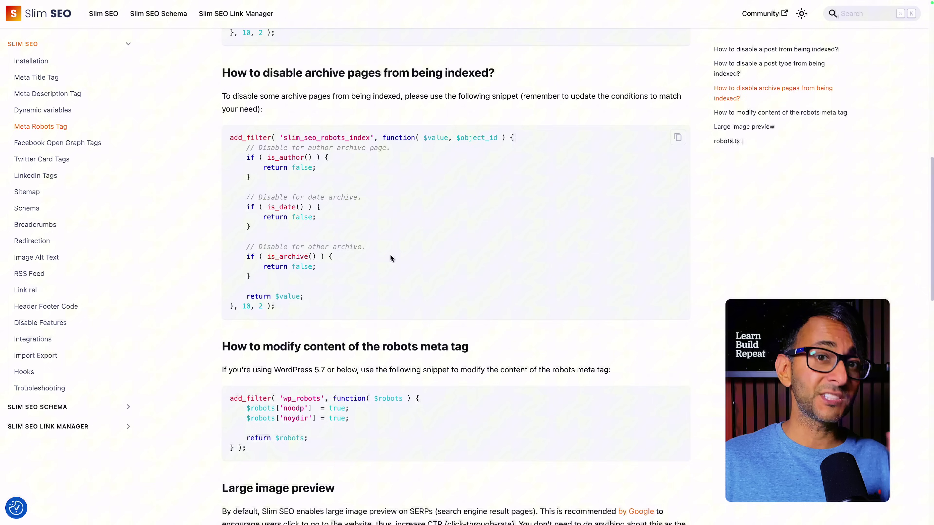
pyautogui.scroll(-4, 391, 254)
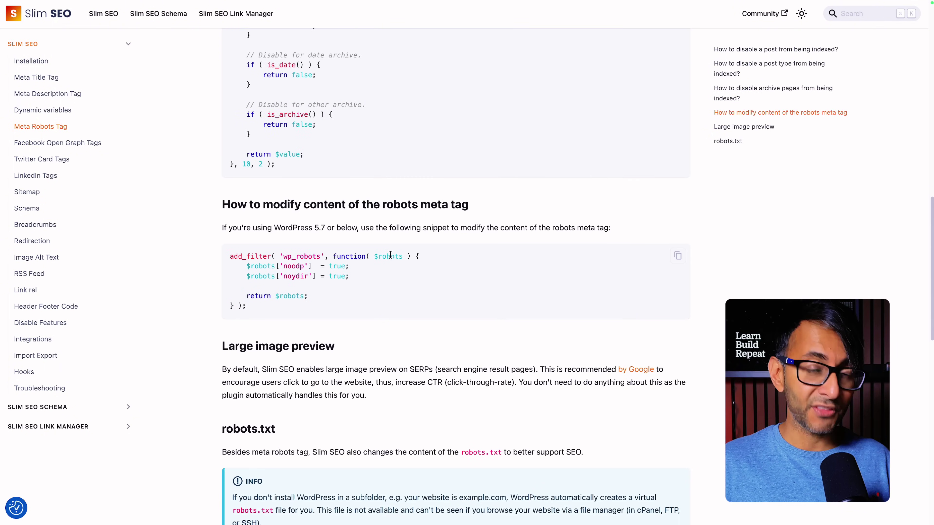
pyautogui.scroll(-10, 390, 256)
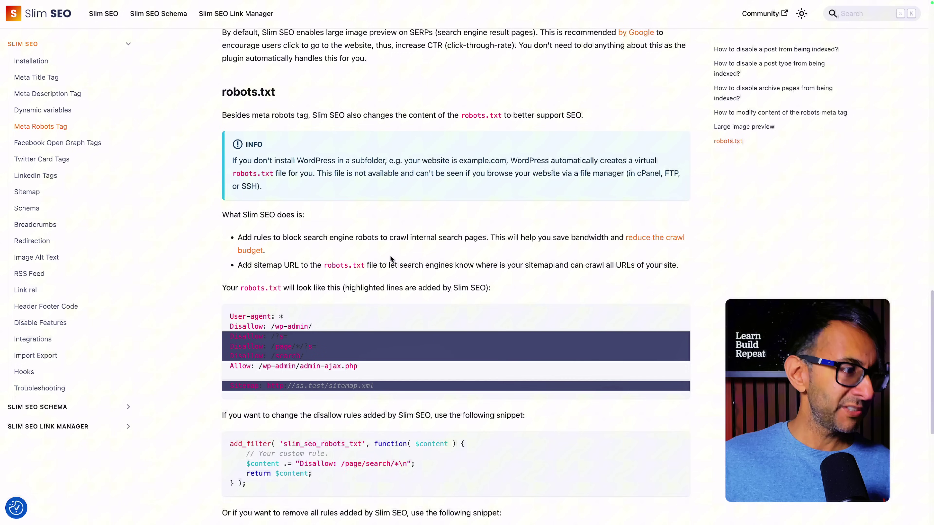
pyautogui.scroll(-5, 412, 264)
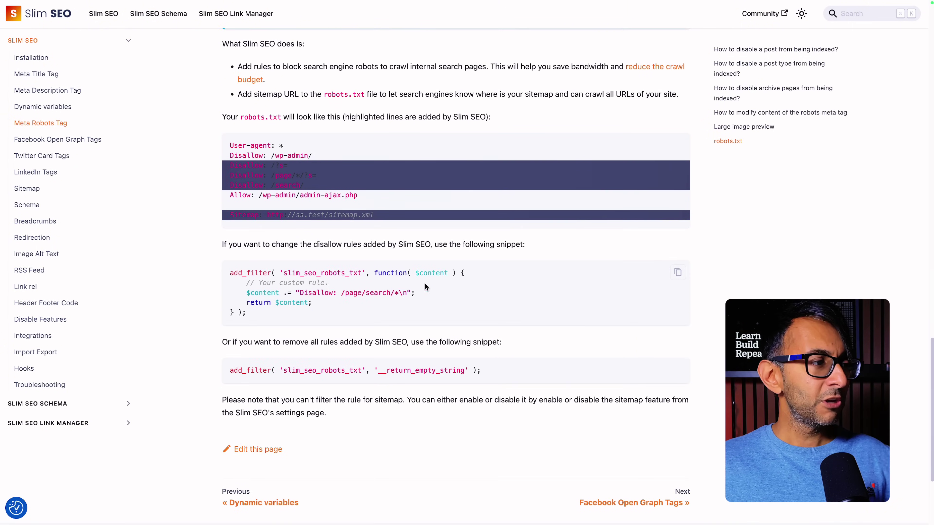
pyautogui.scroll(10, 441, 320)
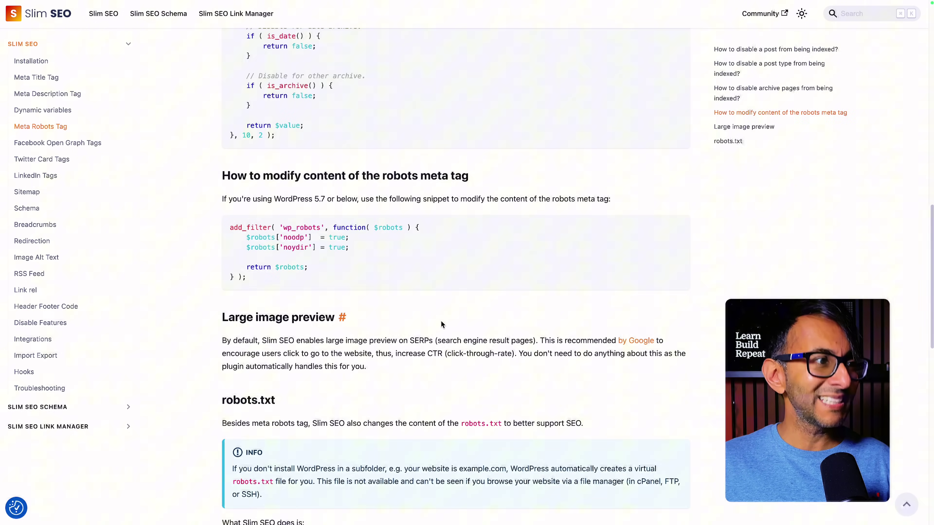
pyautogui.press('super+w')
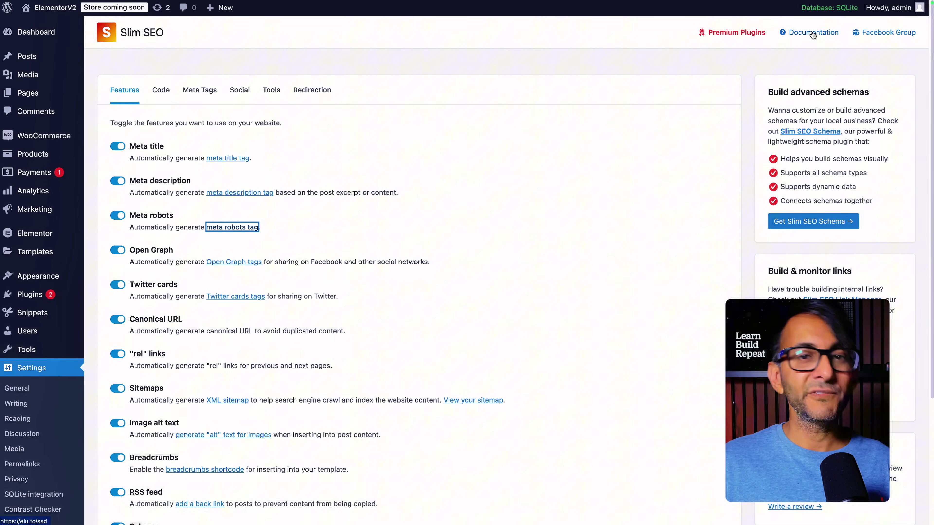
pyautogui.scroll(-2, 447, 229)
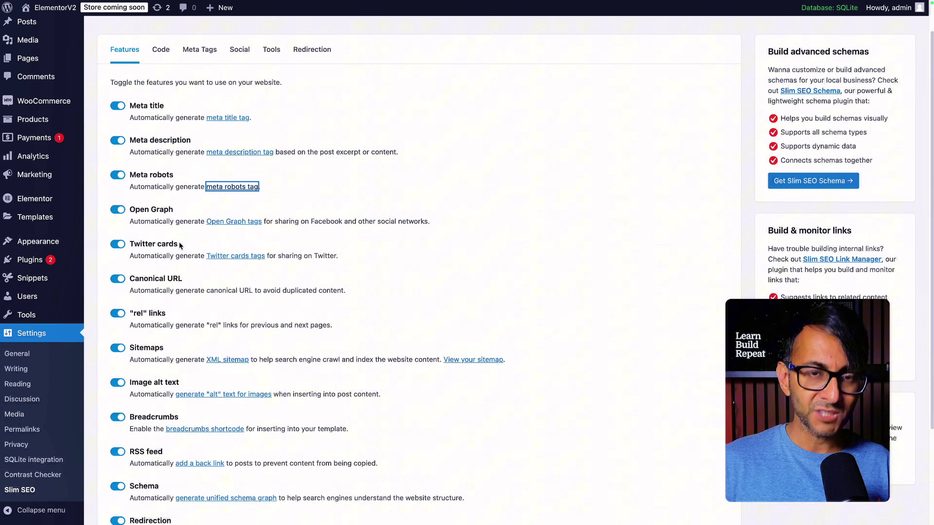
pyautogui.scroll(-3, 191, 280)
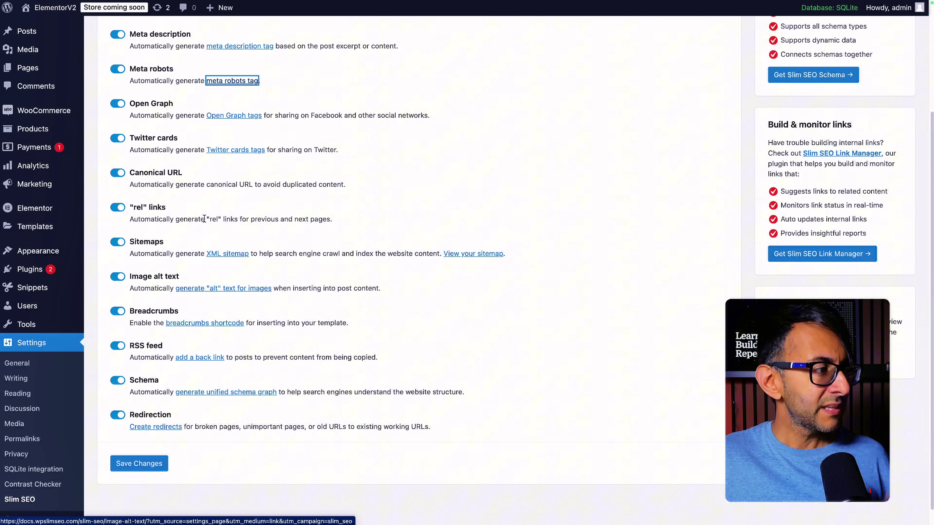
pyautogui.scroll(5, 266, 351)
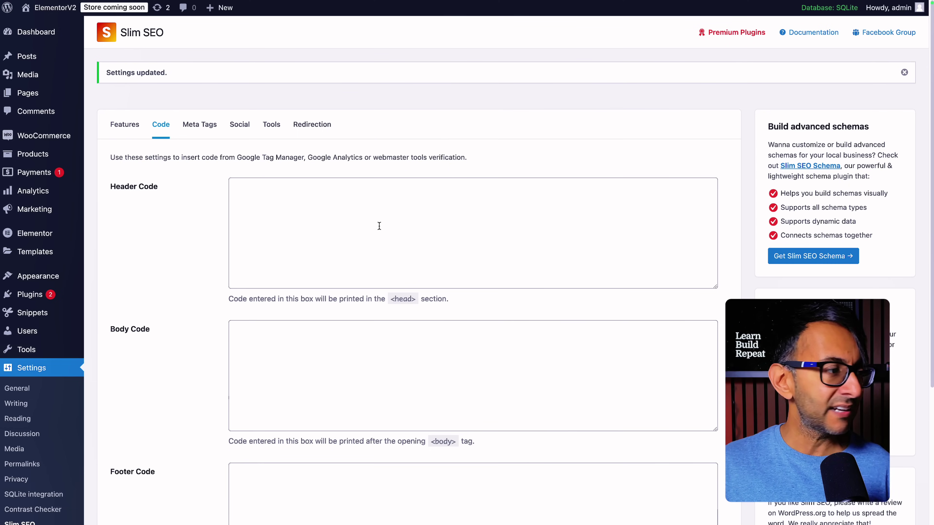
# - Scroll down the Slim SEO settings page
pyautogui.scroll(-2, 432, 254)
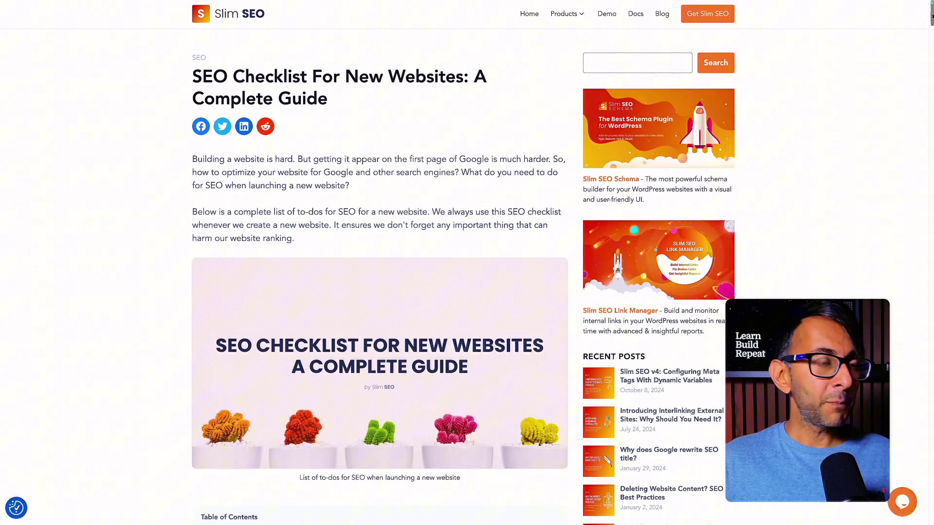
# - Scroll through the SEO checklist article to its Google Search Console DNS verification section
pyautogui.moveTo(932, 15); pyautogui.dragTo(931, 44)
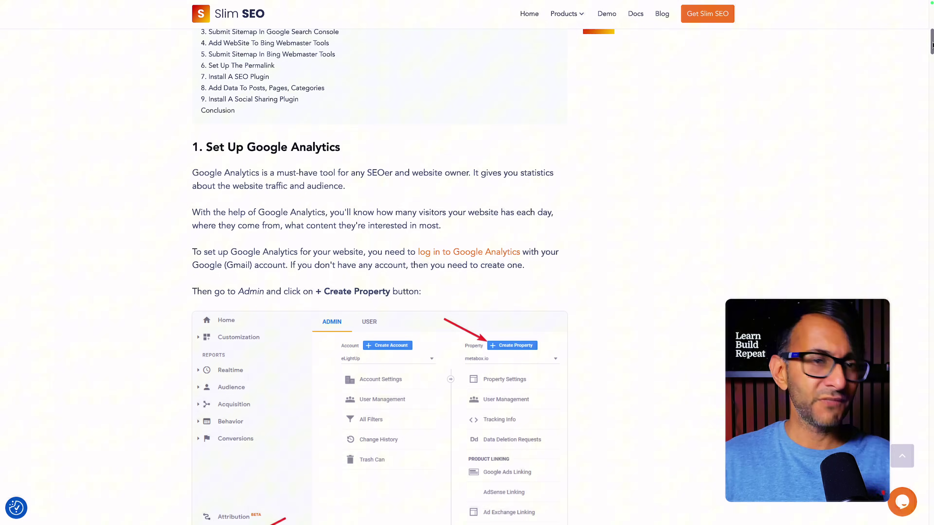
pyautogui.moveTo(932, 44); pyautogui.dragTo(932, 81)
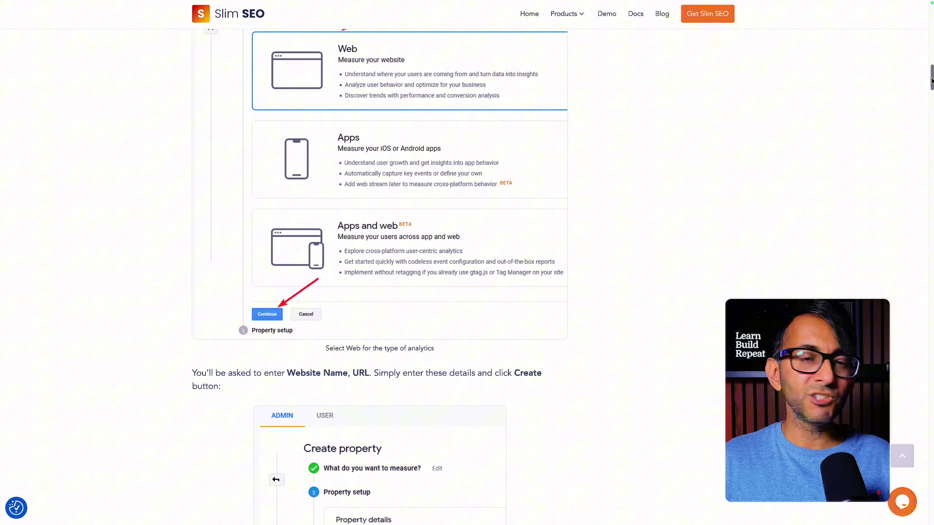
pyautogui.moveTo(932, 80); pyautogui.dragTo(933, 307)
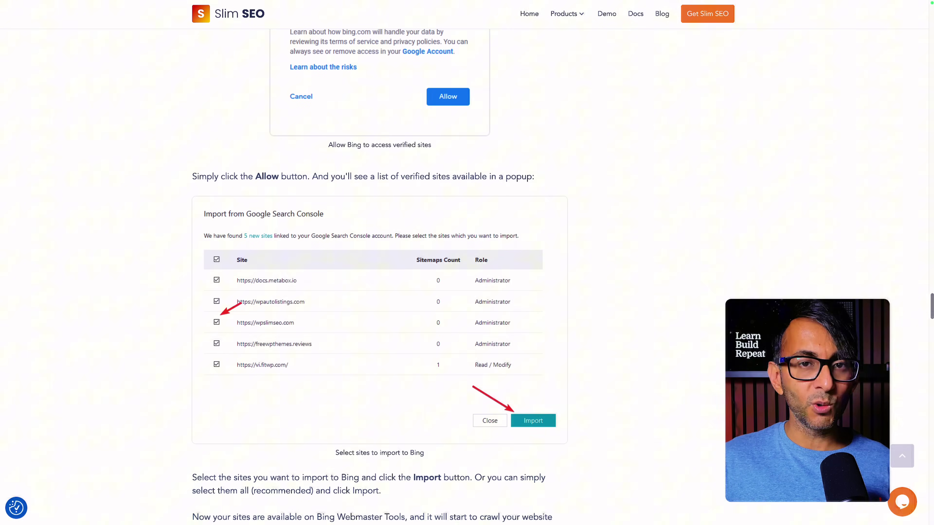
pyautogui.moveTo(933, 306); pyautogui.dragTo(908, 205)
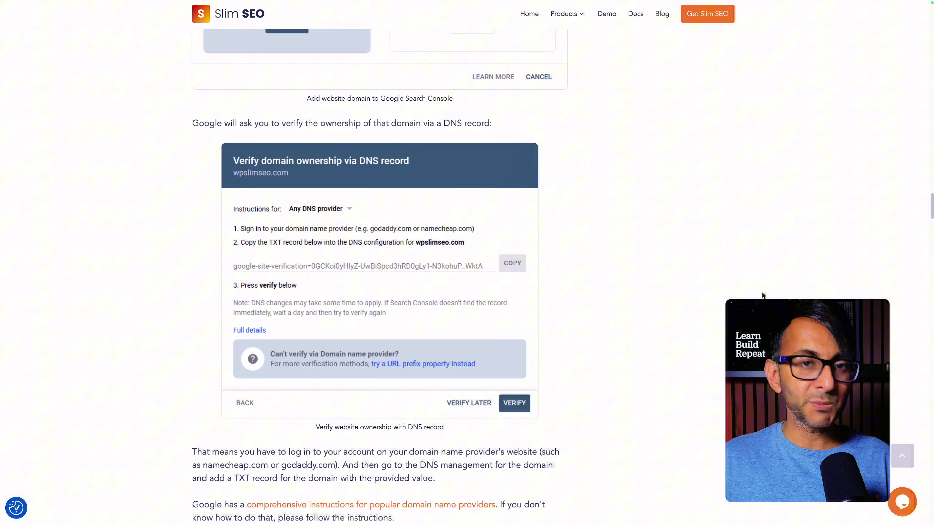
pyautogui.scroll(5, 762, 292)
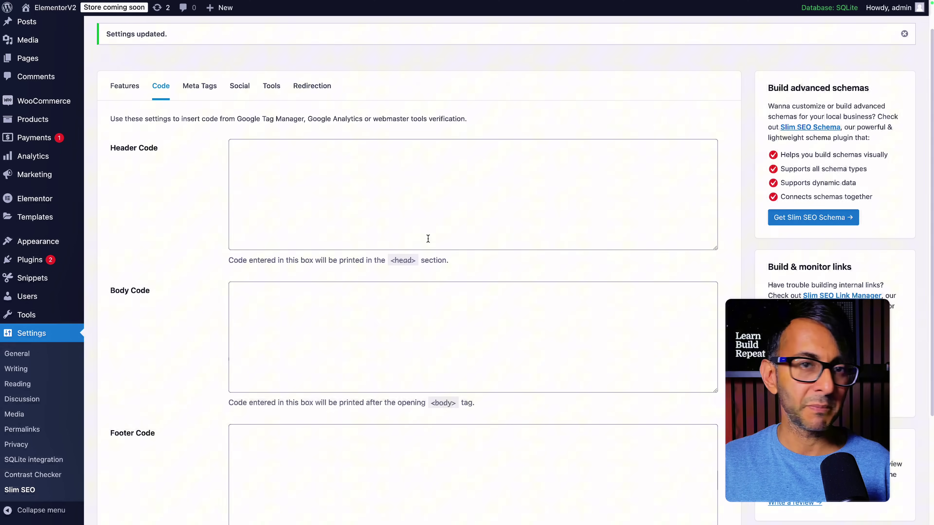
# - Open the Meta Tags tab showing the homepage title template {{ site.title }} {{ sep }} {{ site.description }}
pyautogui.scroll(-4, 411, 259)
pyautogui.scroll(2, 410, 258)
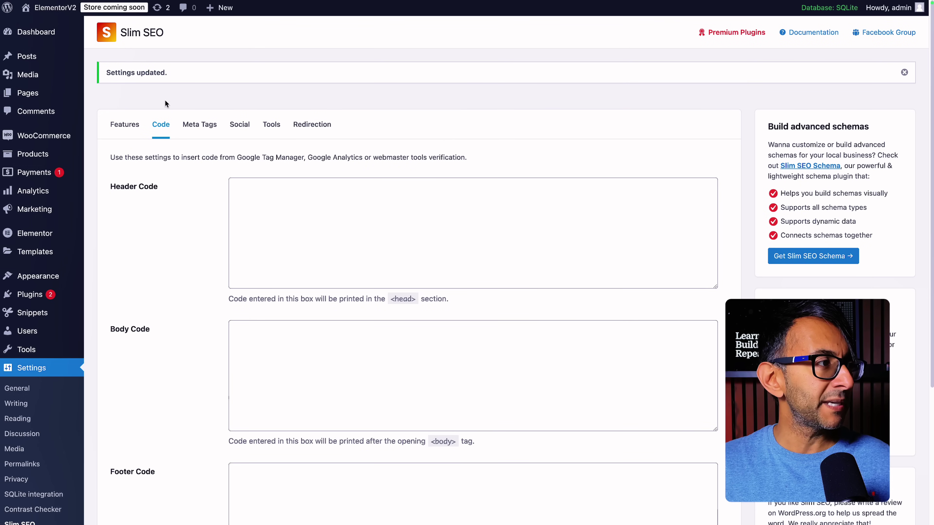
pyautogui.click(200, 124)
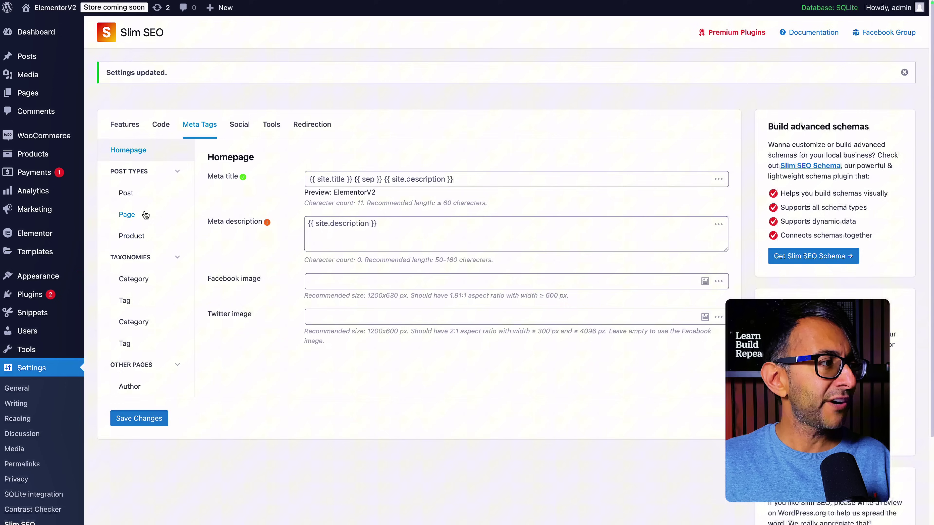
# - Check the Post, Page and Homepage meta tag templates, then view the Social settings
pyautogui.click(132, 196)
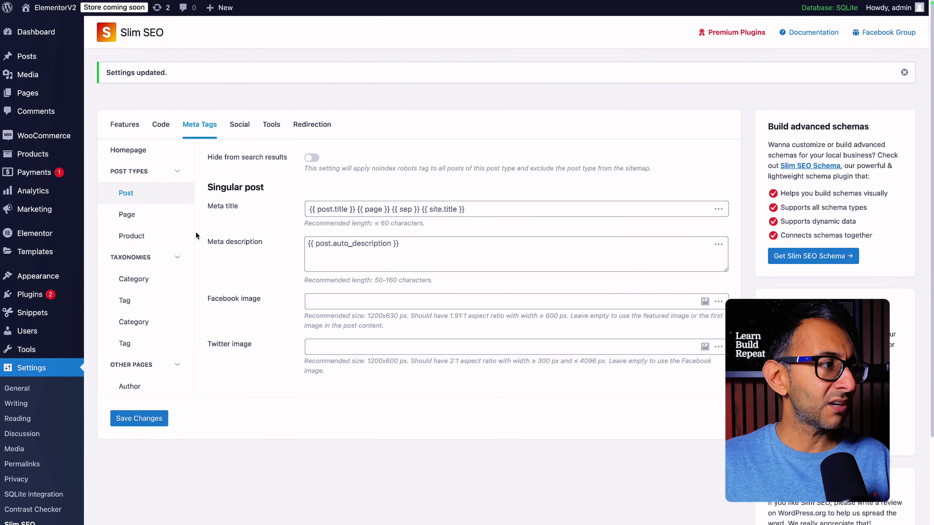
pyautogui.click(127, 216)
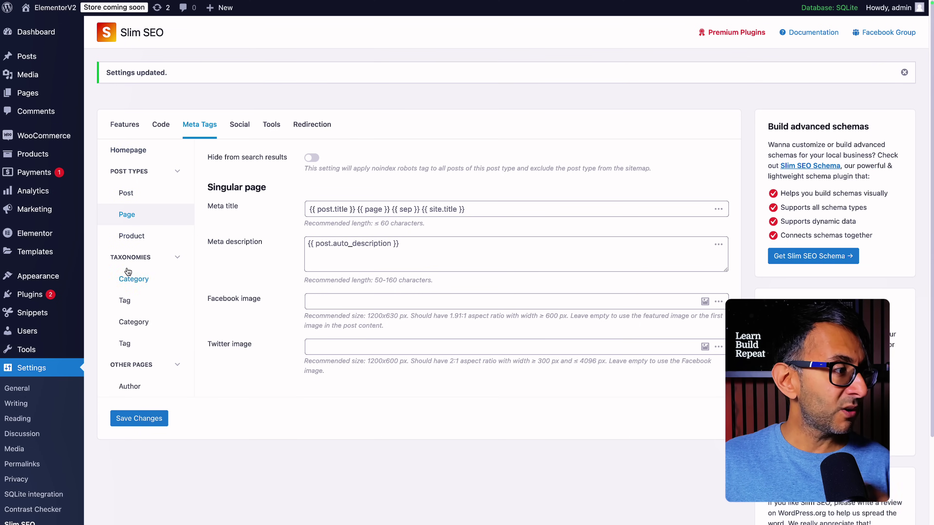
pyautogui.click(141, 155)
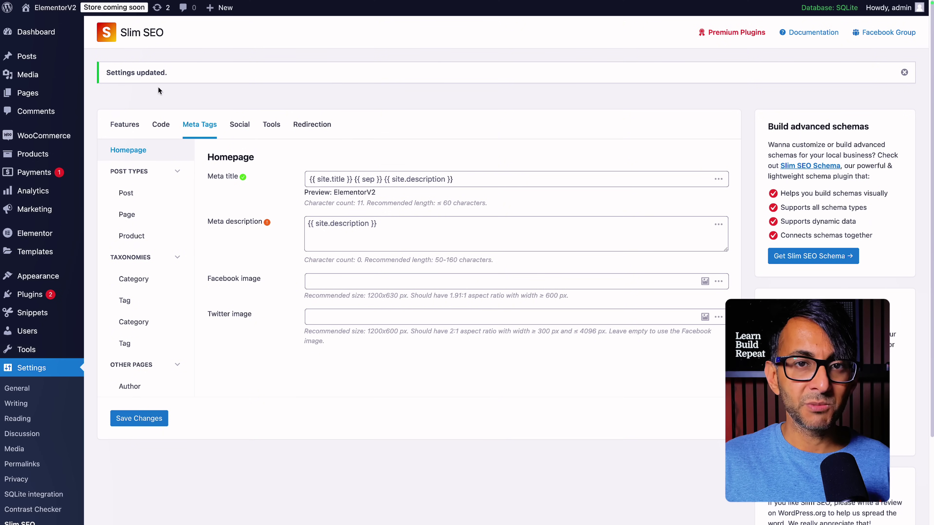
pyautogui.click(239, 124)
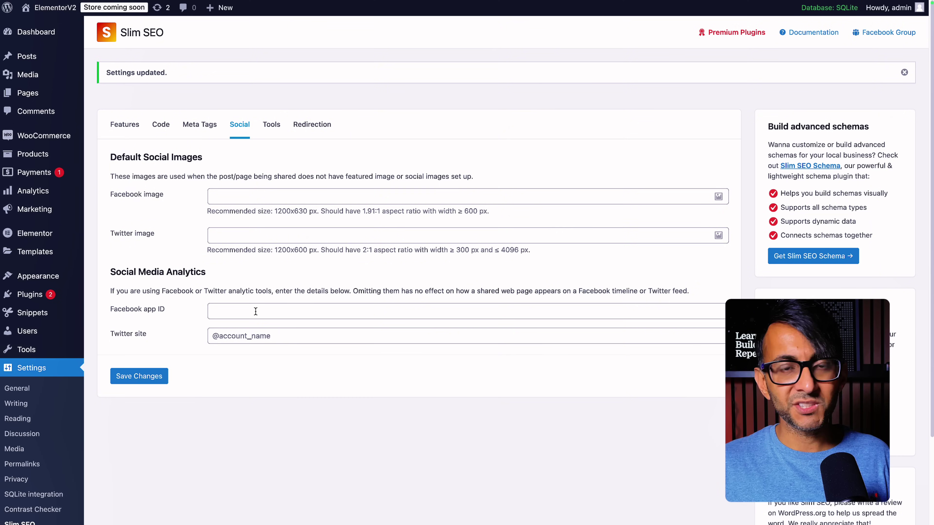
# - In the Tools tab, leave Yoast SEO selected as the SEO data migration source
pyautogui.click(271, 124)
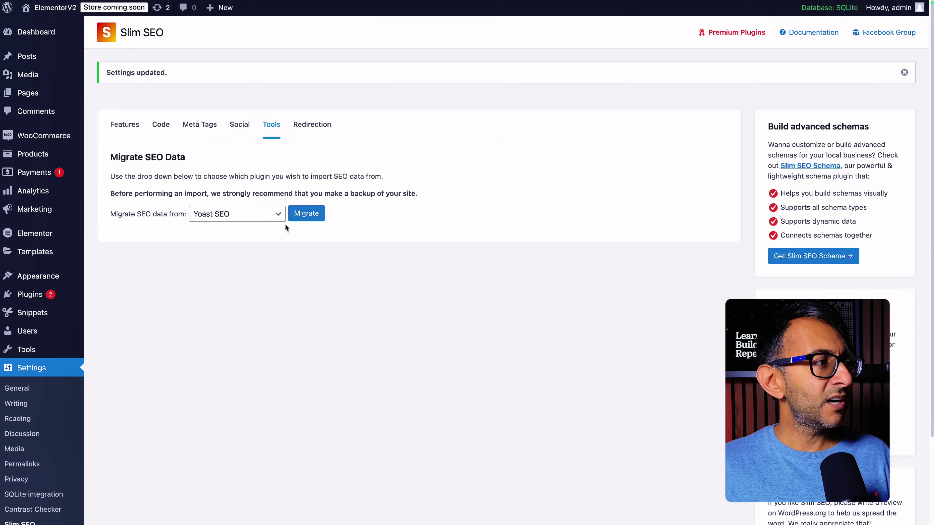
pyautogui.click(209, 215)
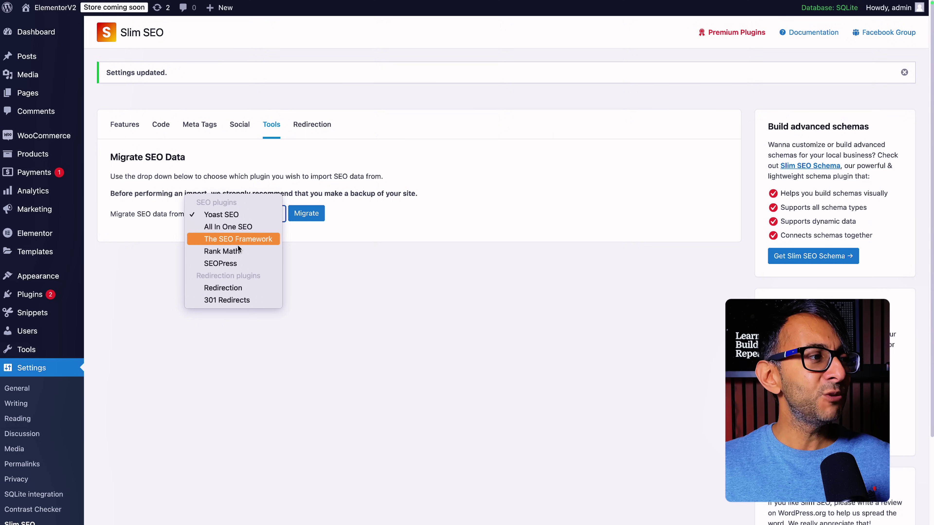
pyautogui.click(338, 291)
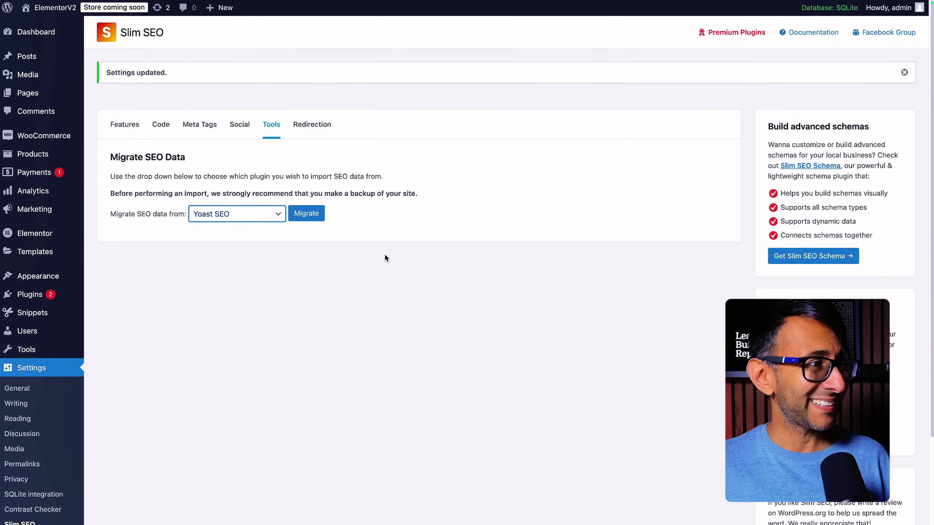
# - Start a new redirect in the Redirection tab, look over the redirect types, then dismiss the form
pyautogui.click(314, 125)
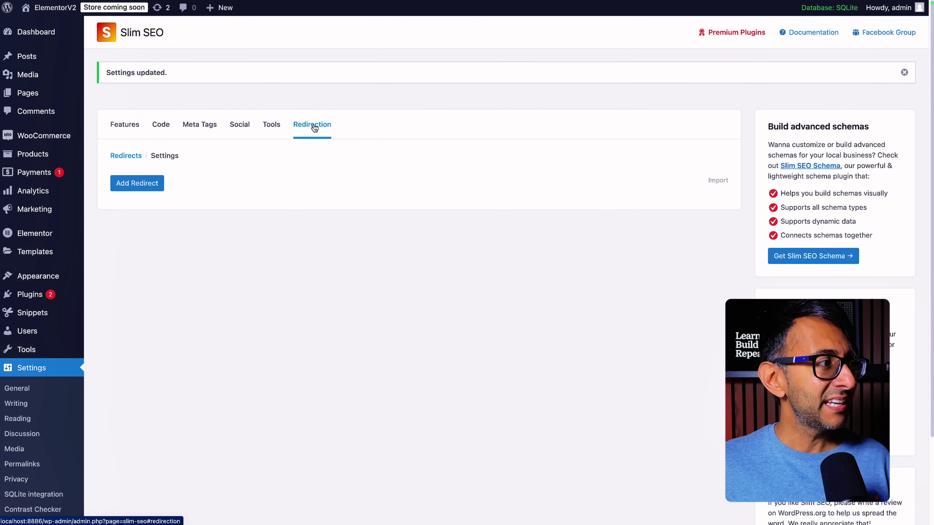
pyautogui.click(138, 186)
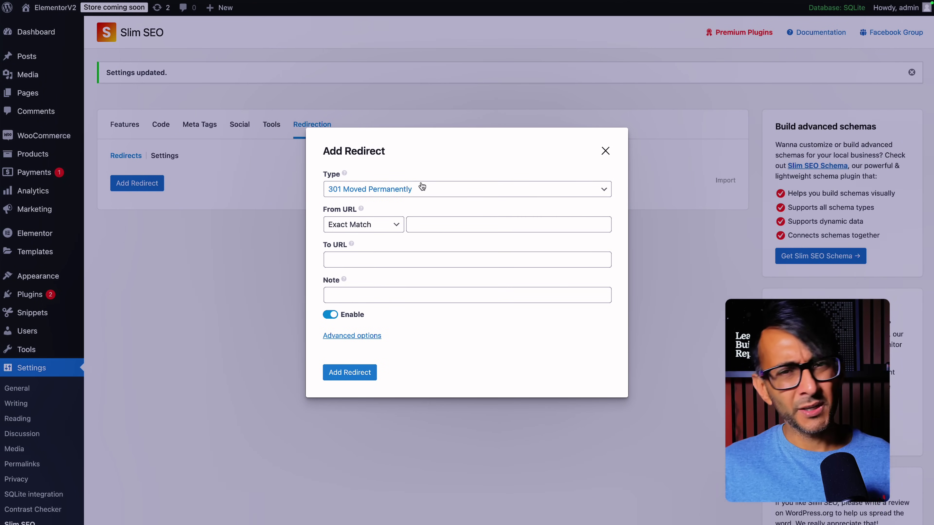
pyautogui.click(422, 187)
pyautogui.click(204, 272)
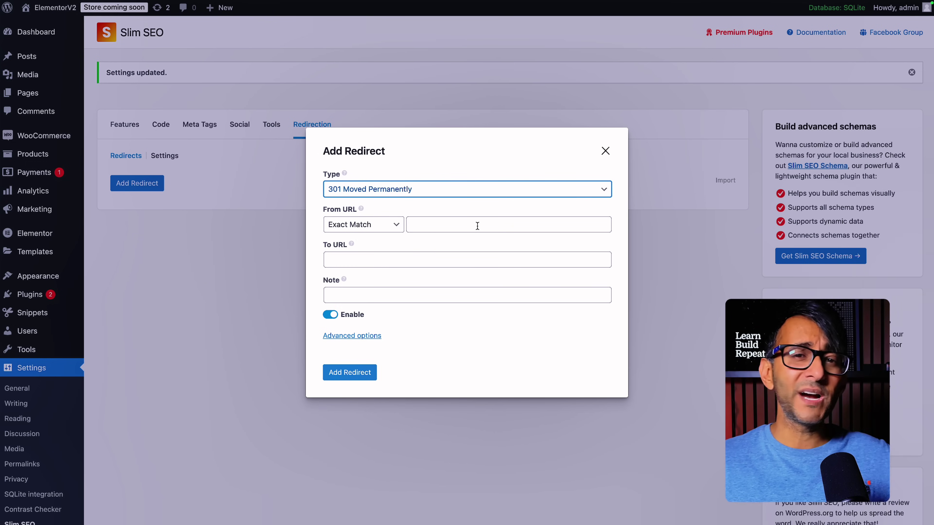
pyautogui.press('Escape')
pyautogui.click(124, 127)
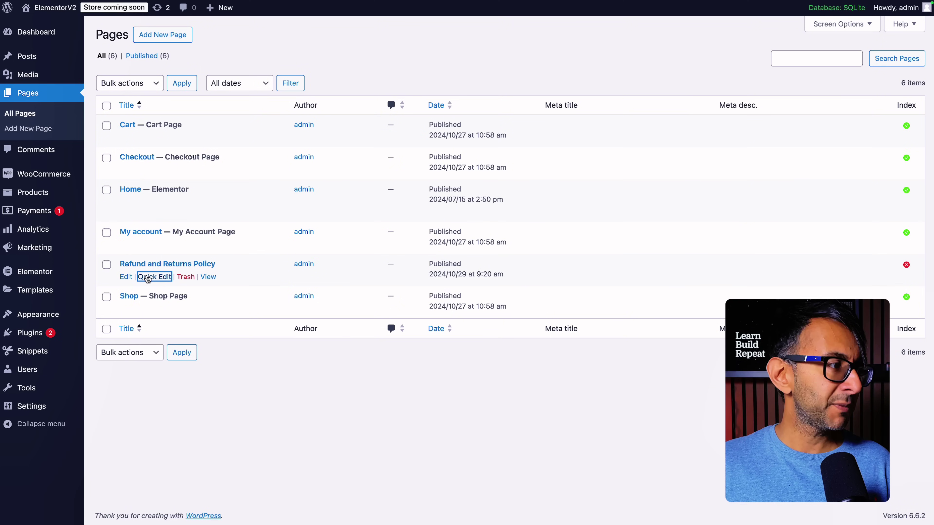
pyautogui.click(149, 279)
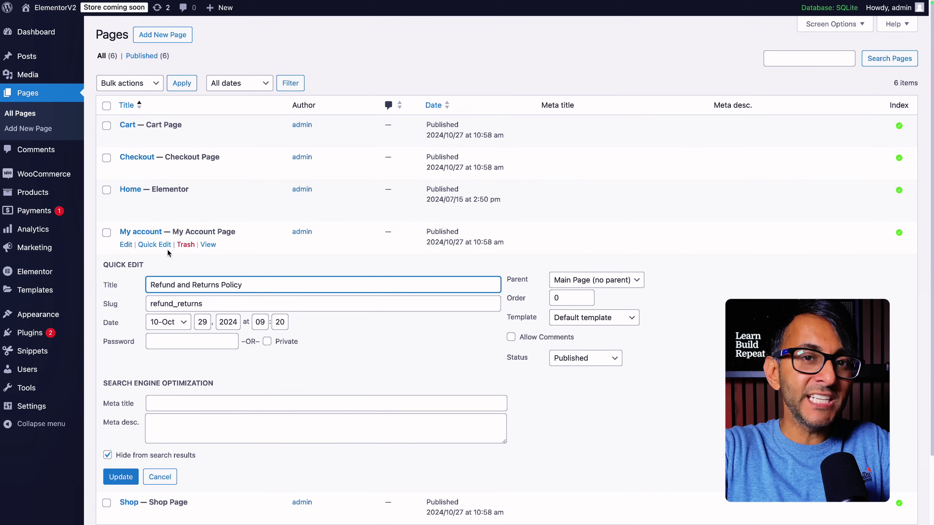
pyautogui.scroll(-3, 132, 386)
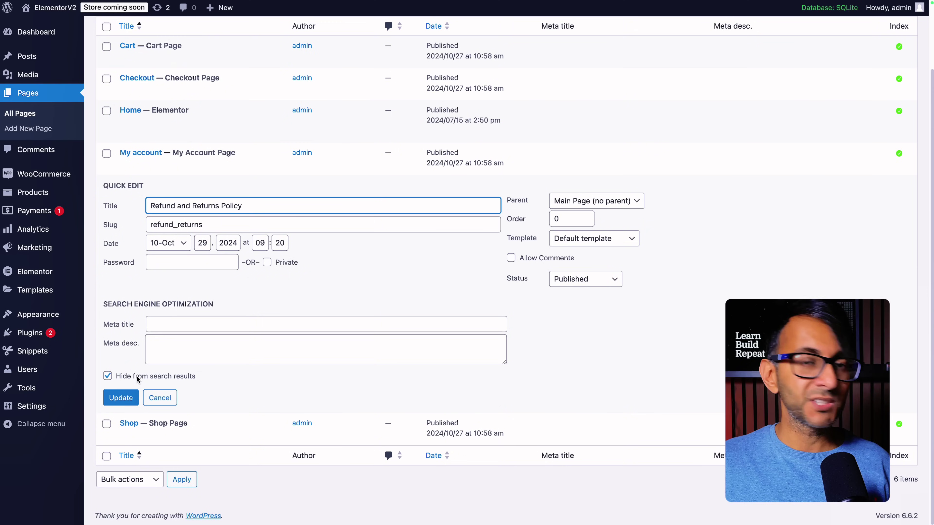
pyautogui.click(159, 397)
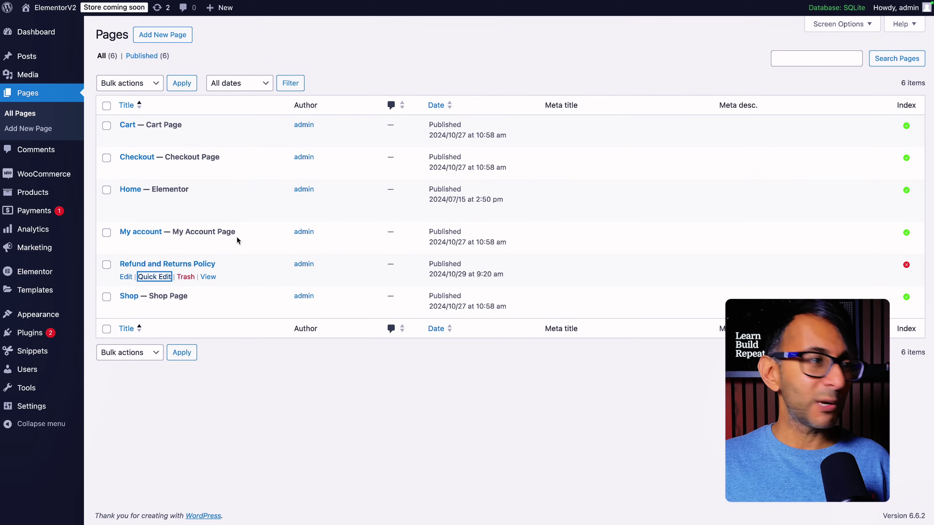
# - Quick Edit Home: meta title 'This is my Elementor Website Title', description ending 'Website Description', then update
pyautogui.click(157, 203)
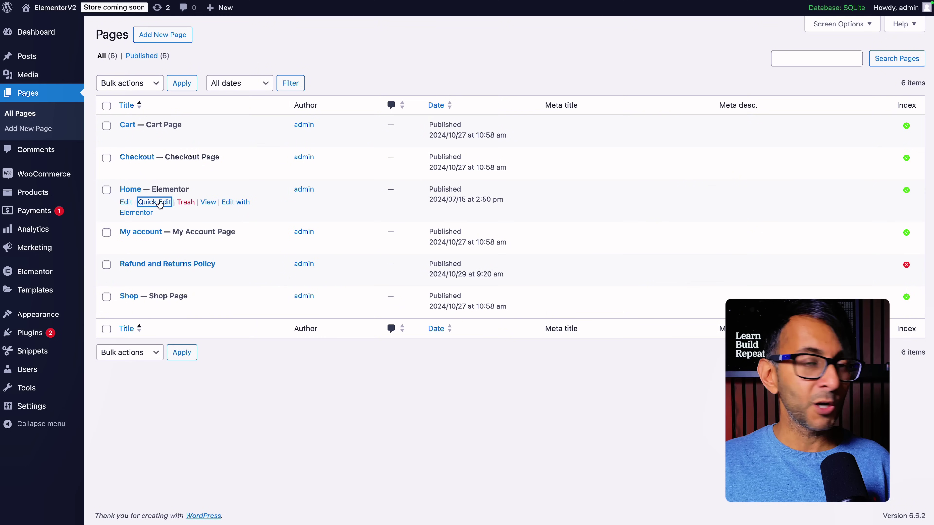
pyautogui.scroll(-2, 421, 331)
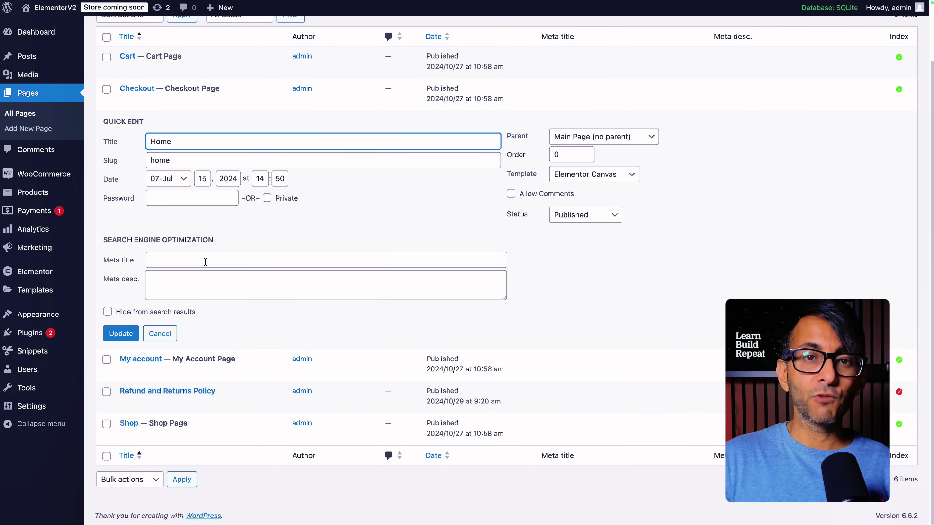
pyautogui.click(206, 262)
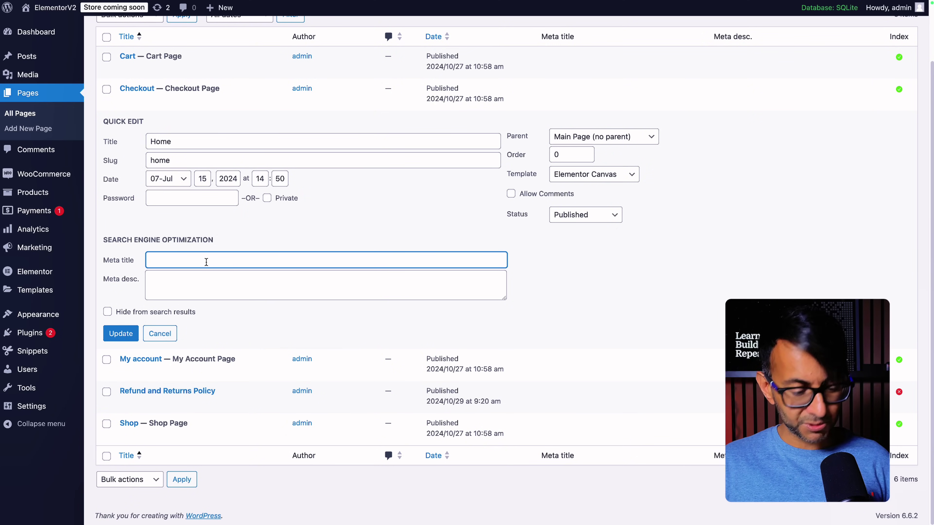
pyautogui.write('This is my Elementor Website Title')
pyautogui.click(185, 292)
pyautogui.write('This is my Elementor Website Title')
pyautogui.doubleClick(260, 279)
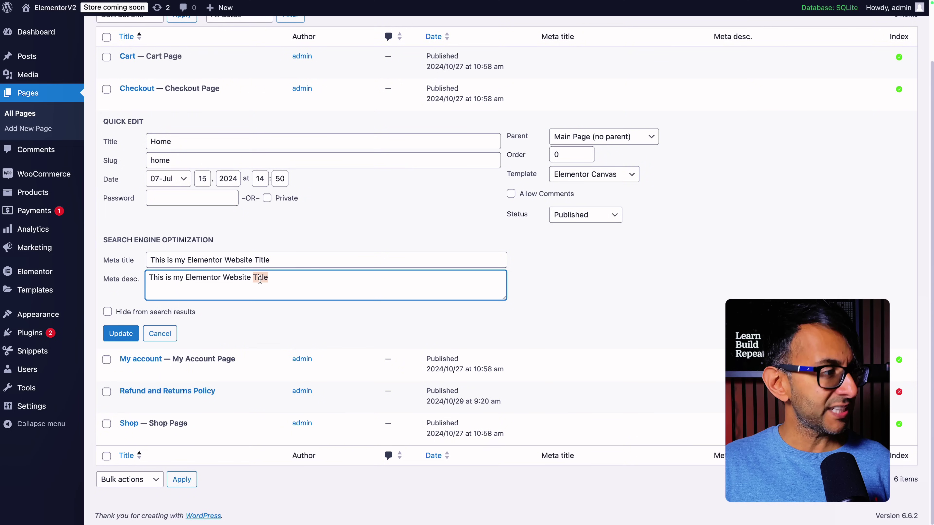
pyautogui.write('Description')
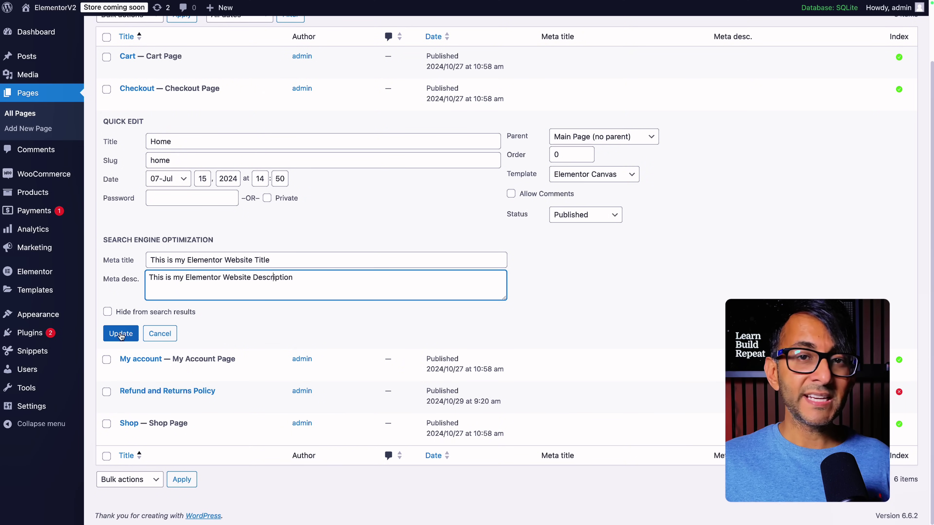
pyautogui.click(121, 333)
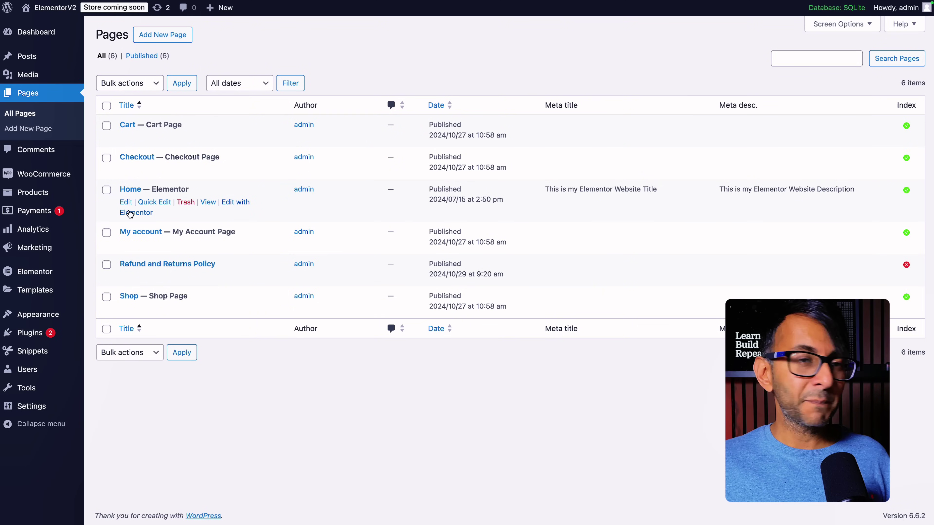
# - Open the Home page in the block editor and go down to Slim SEO's Facebook image field
pyautogui.click(125, 203)
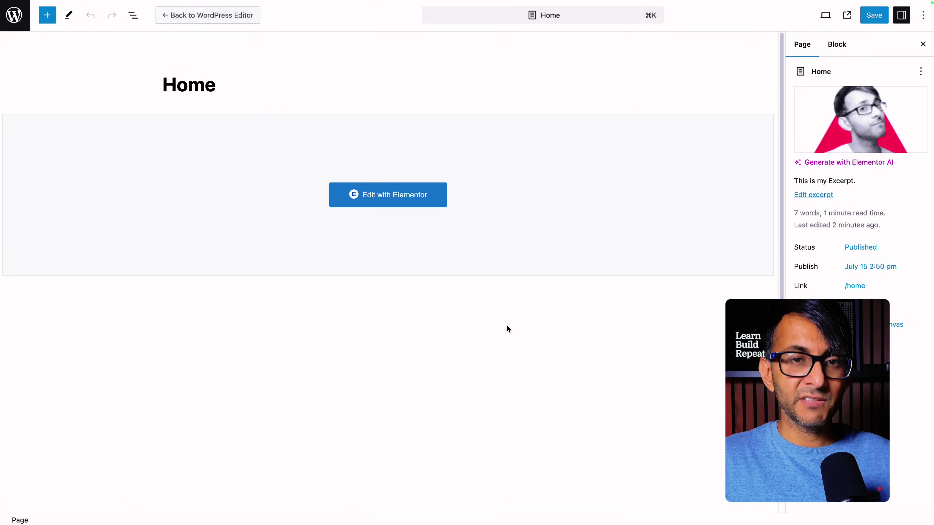
pyautogui.scroll(-6, 507, 329)
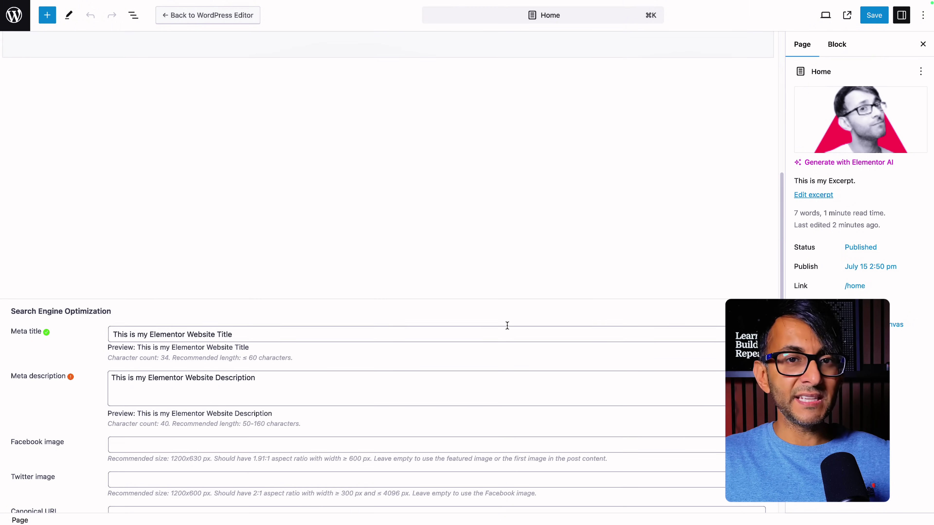
pyautogui.scroll(-2, 507, 325)
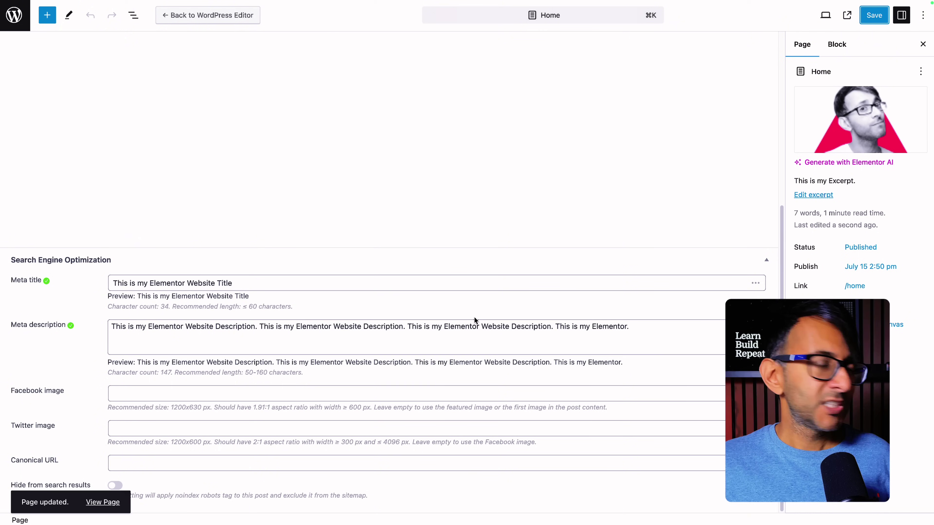
pyautogui.click(406, 388)
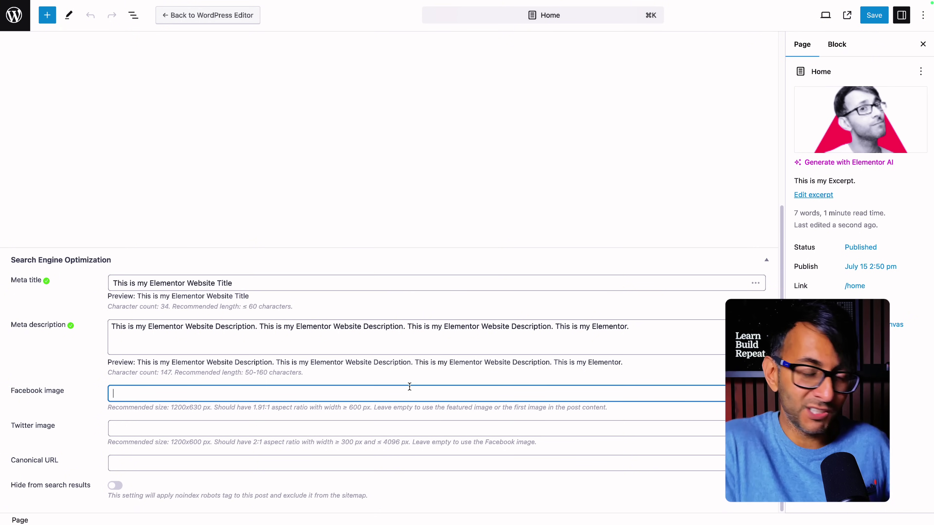
# - Deselect the Facebook image field in the Home page editor
pyautogui.click(287, 481)
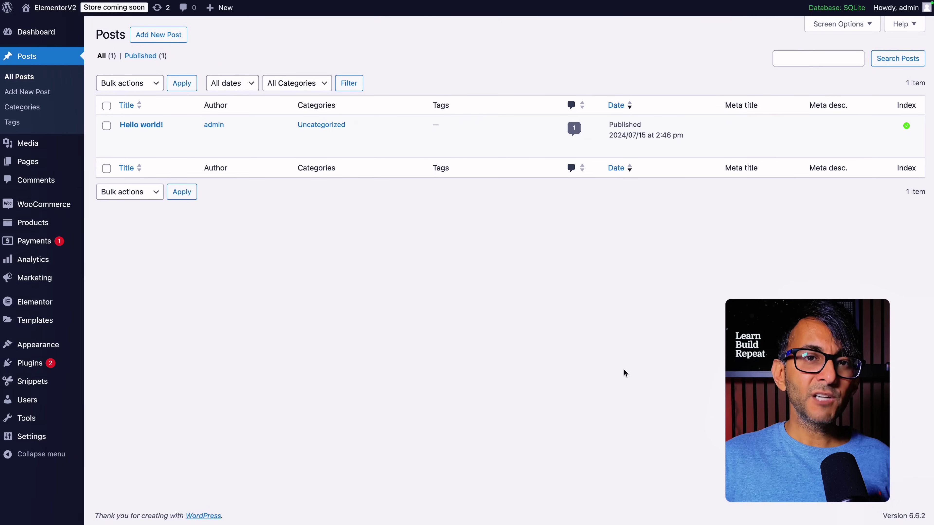
# - Check the Slim SEO Quick Edit fields for the Hello world! post and the Whatever product
pyautogui.click(150, 139)
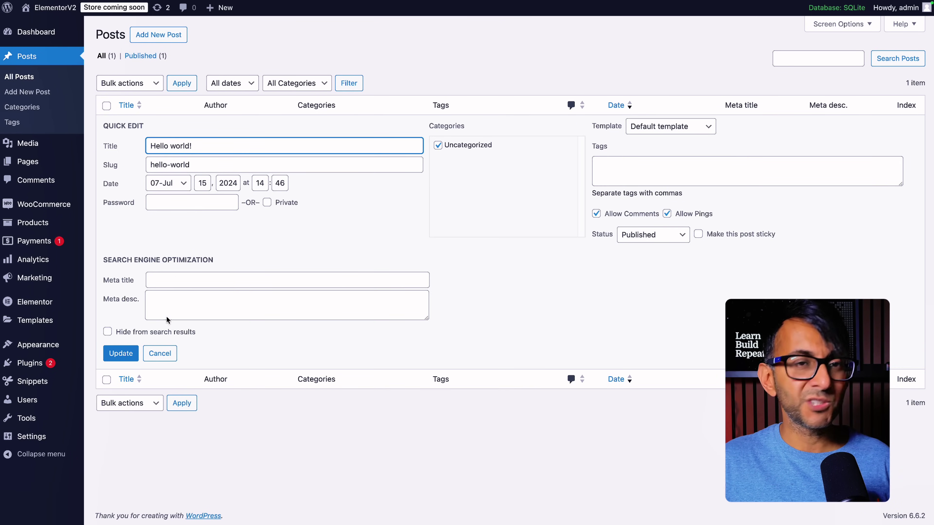
pyautogui.moveTo(43, 221)
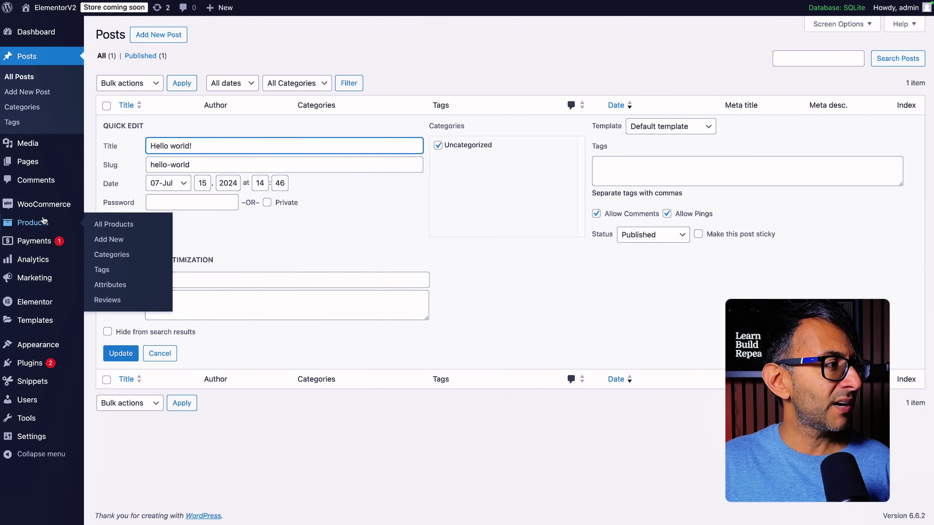
pyautogui.click(119, 224)
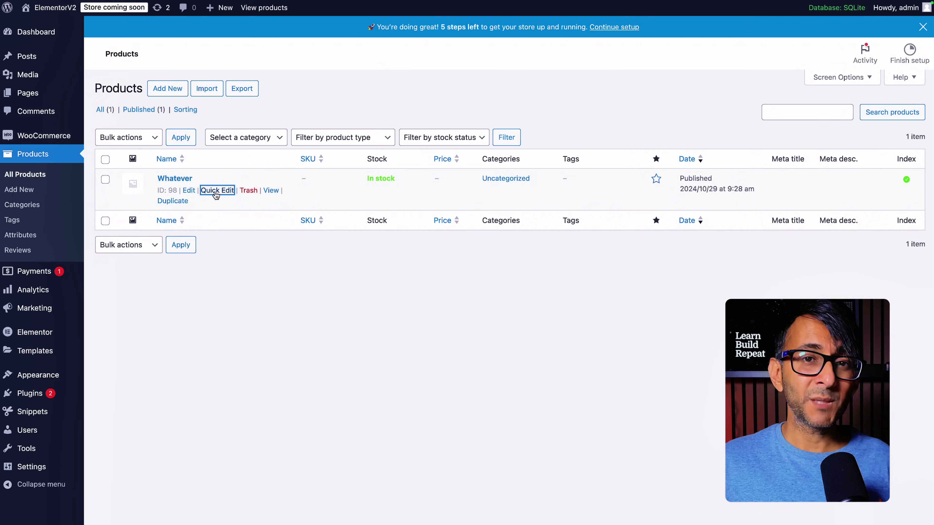
pyautogui.click(217, 190)
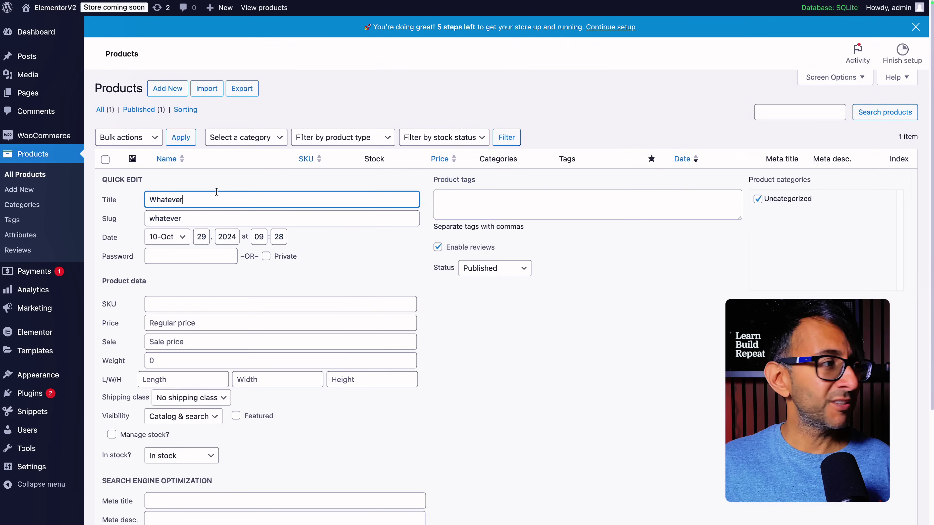
pyautogui.scroll(-5, 319, 295)
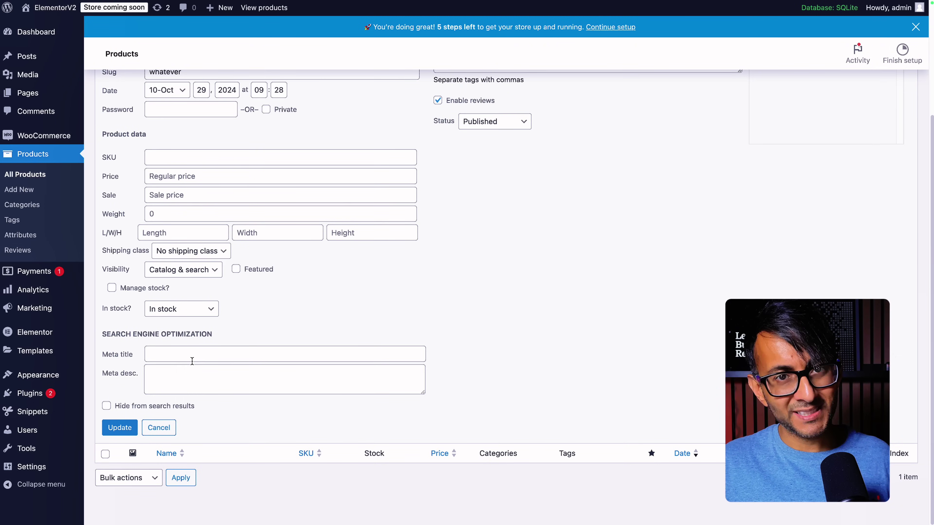